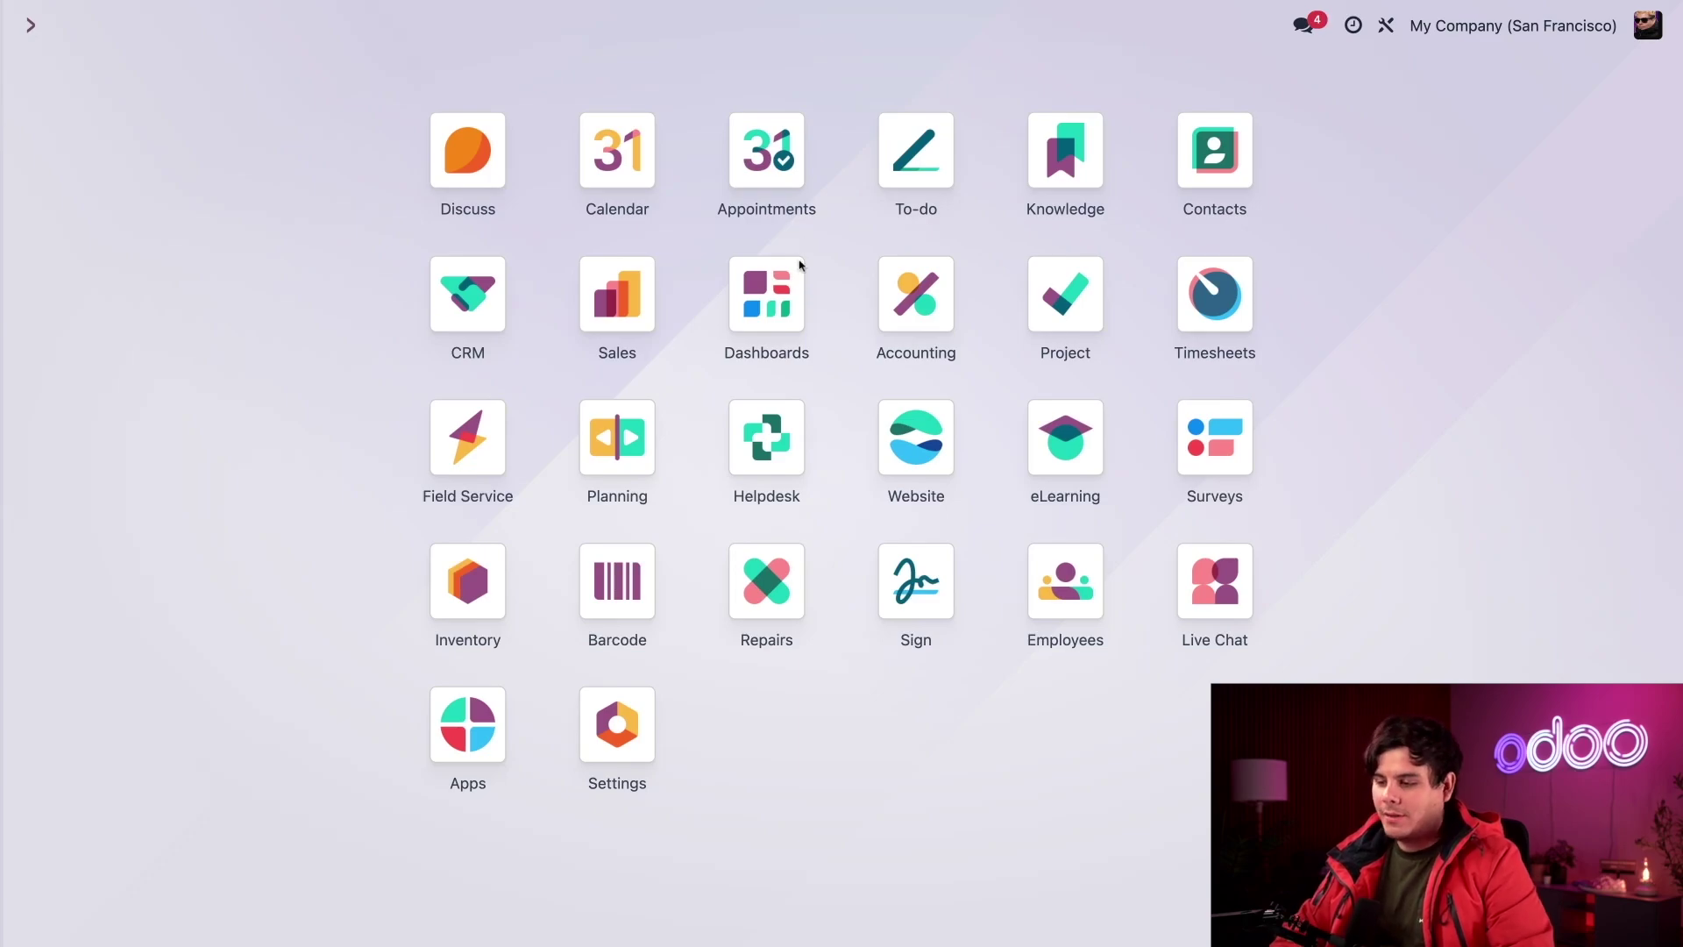
# Enable eLearning in the Help Center settings of the Customer Care helpdesk team and save the team.
pyautogui.click(764, 438)
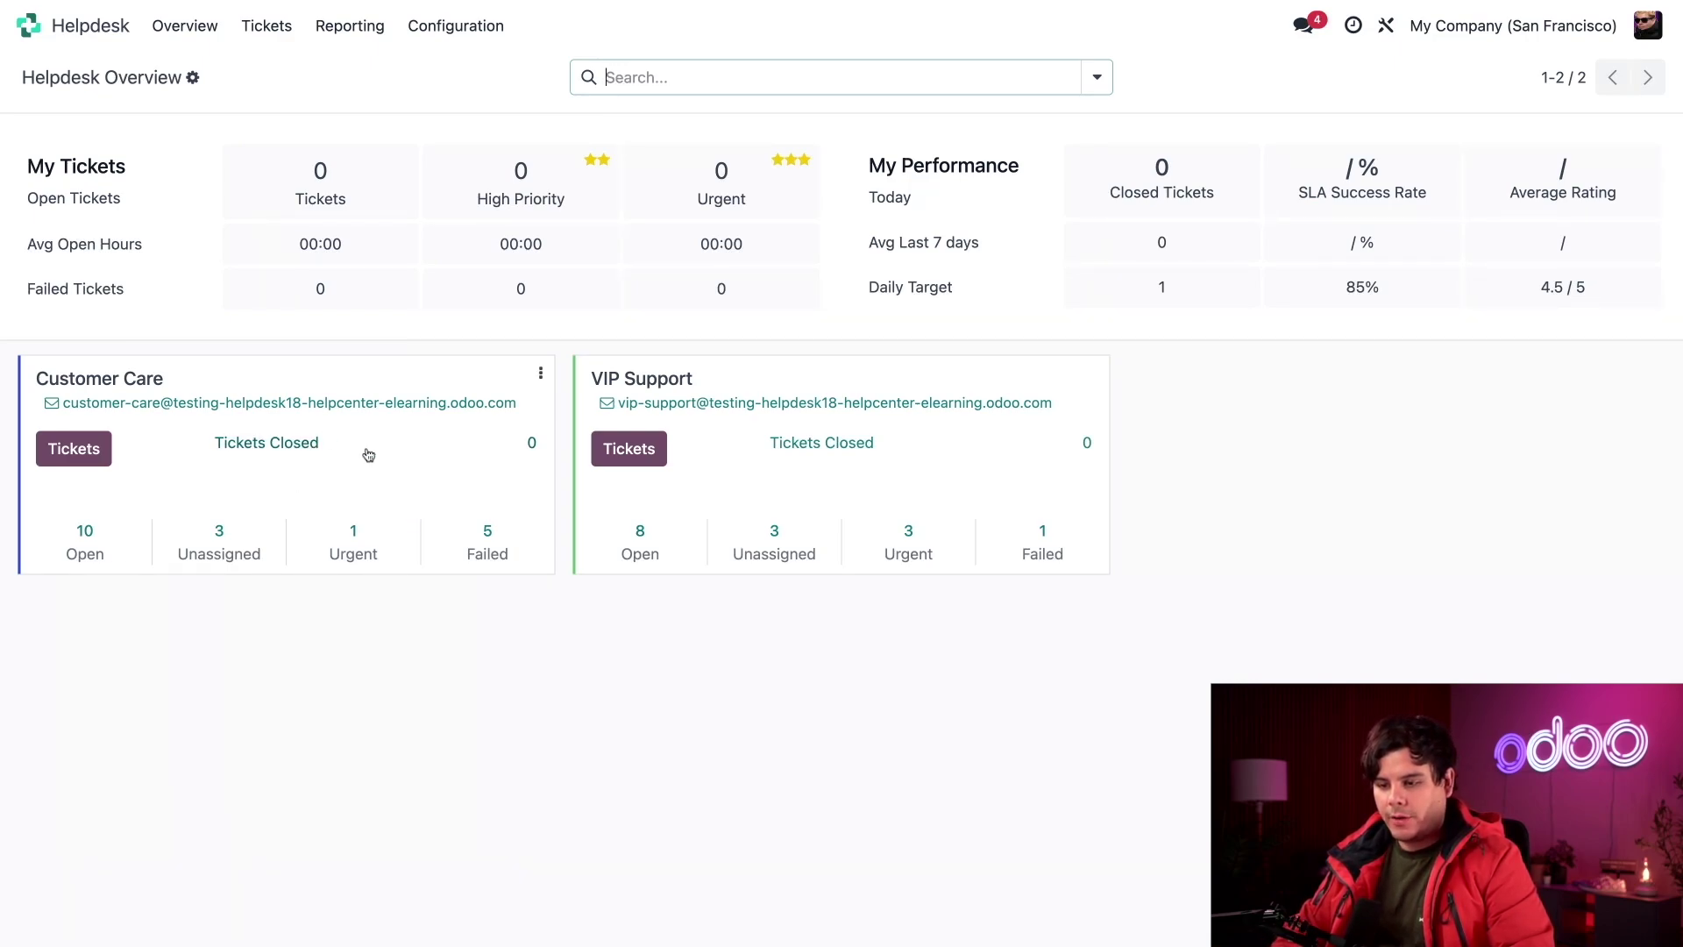
pyautogui.click(541, 375)
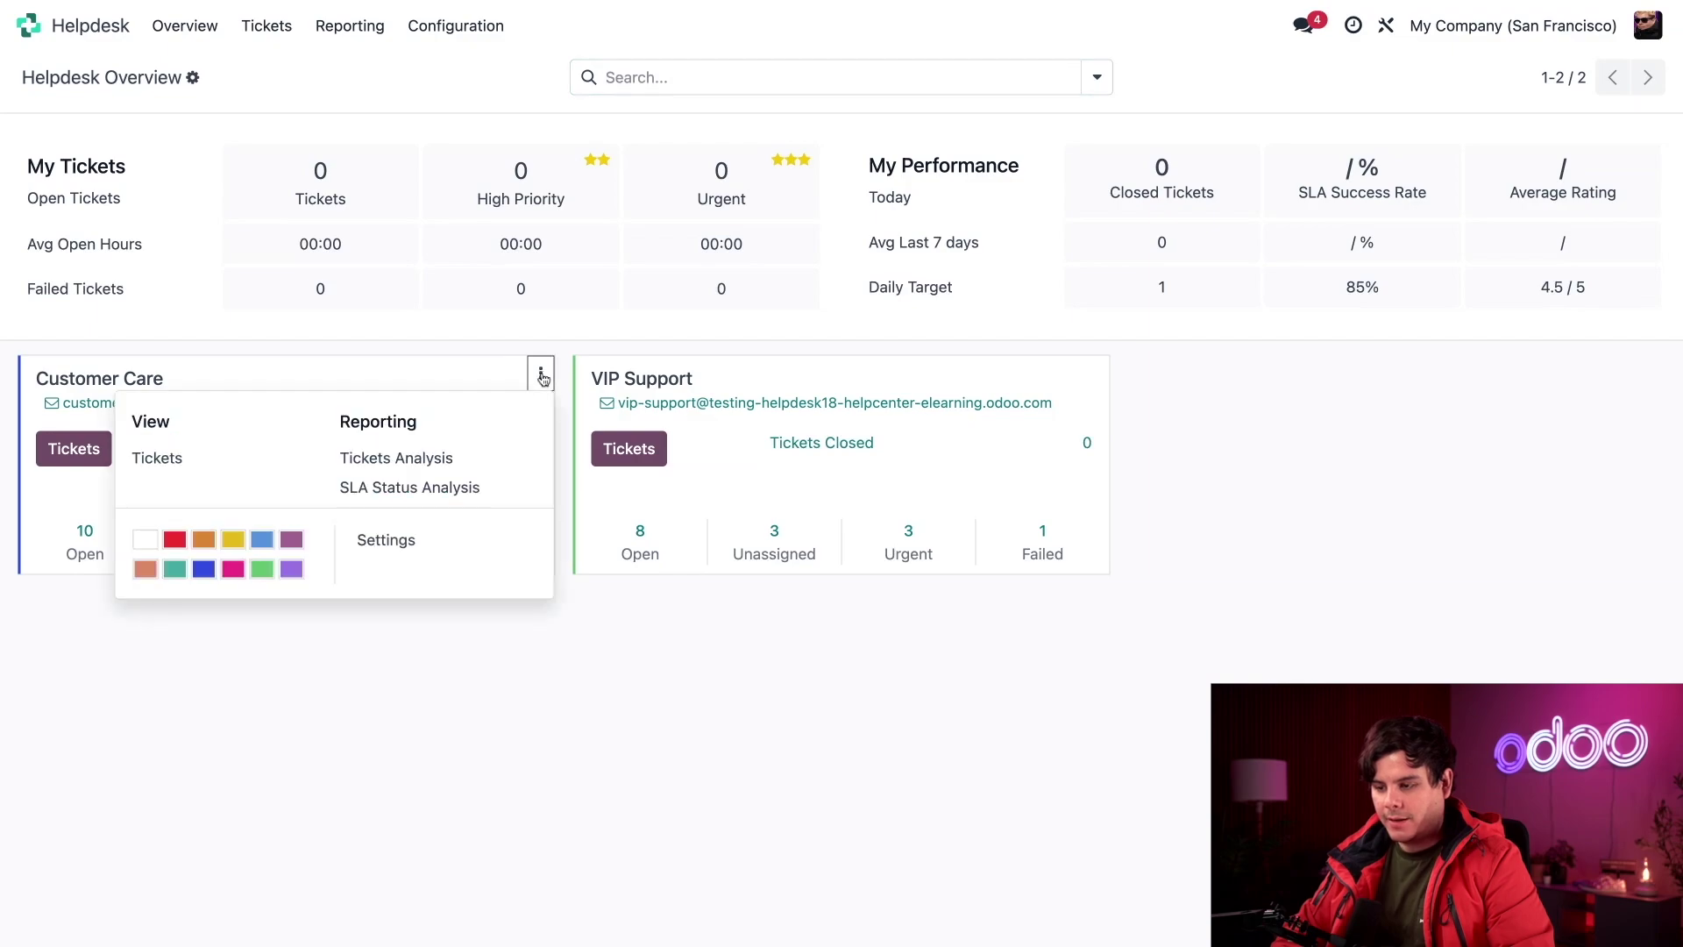
pyautogui.click(424, 540)
pyautogui.scroll(-3, 424, 543)
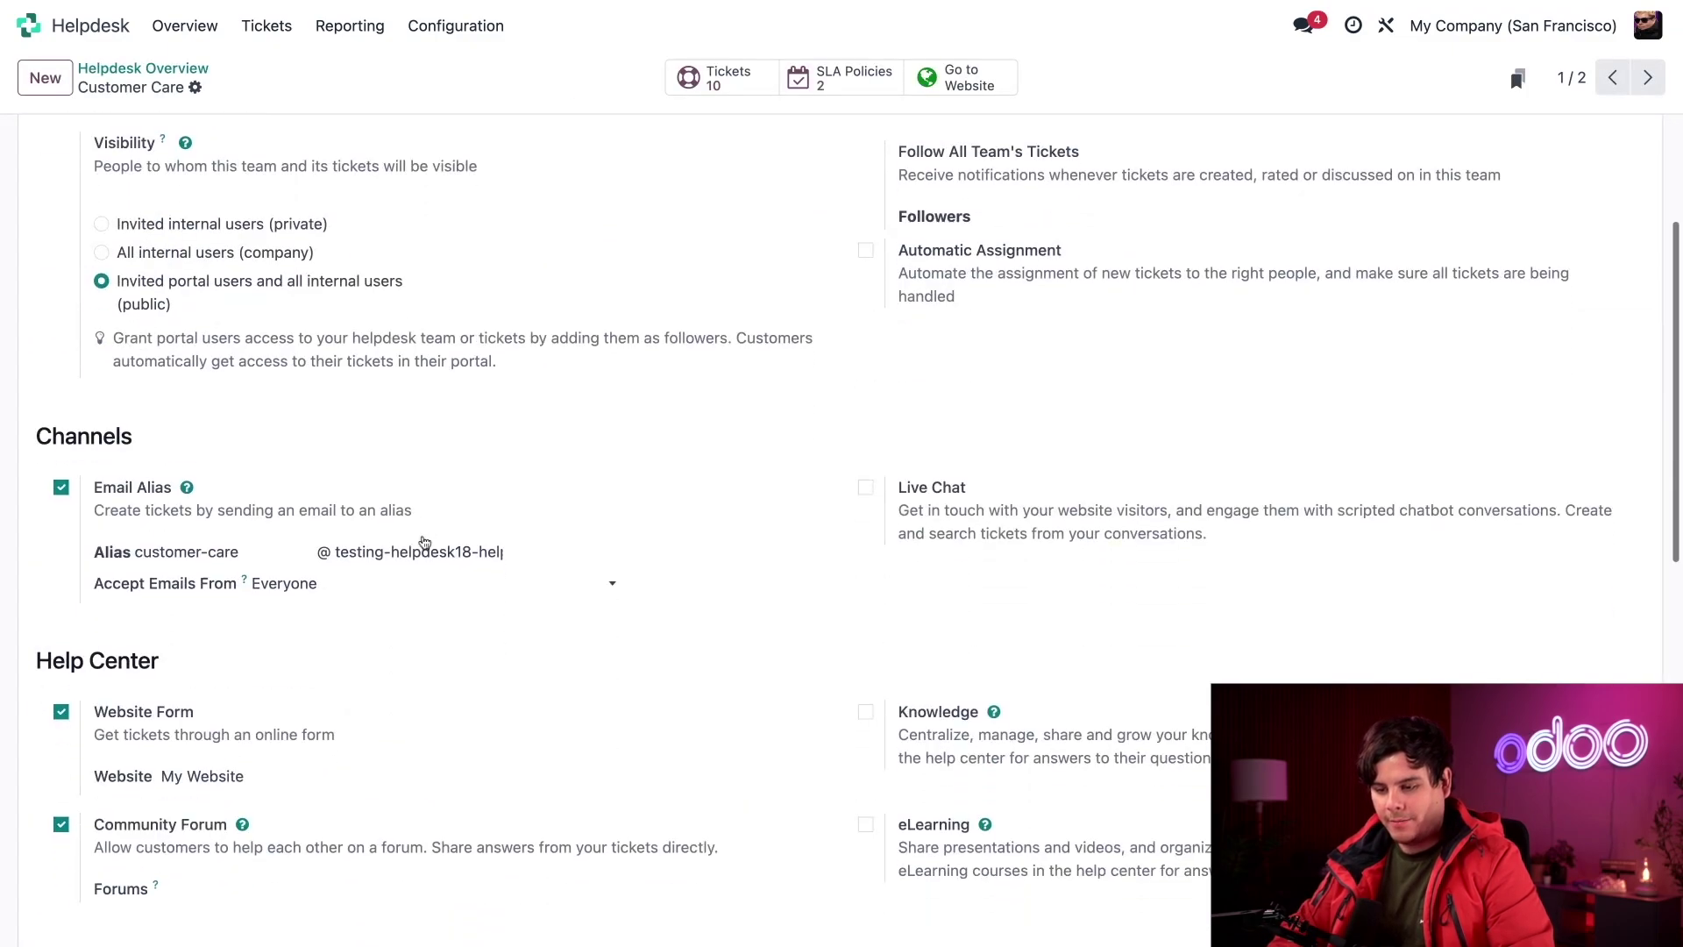
pyautogui.scroll(-2, 350, 671)
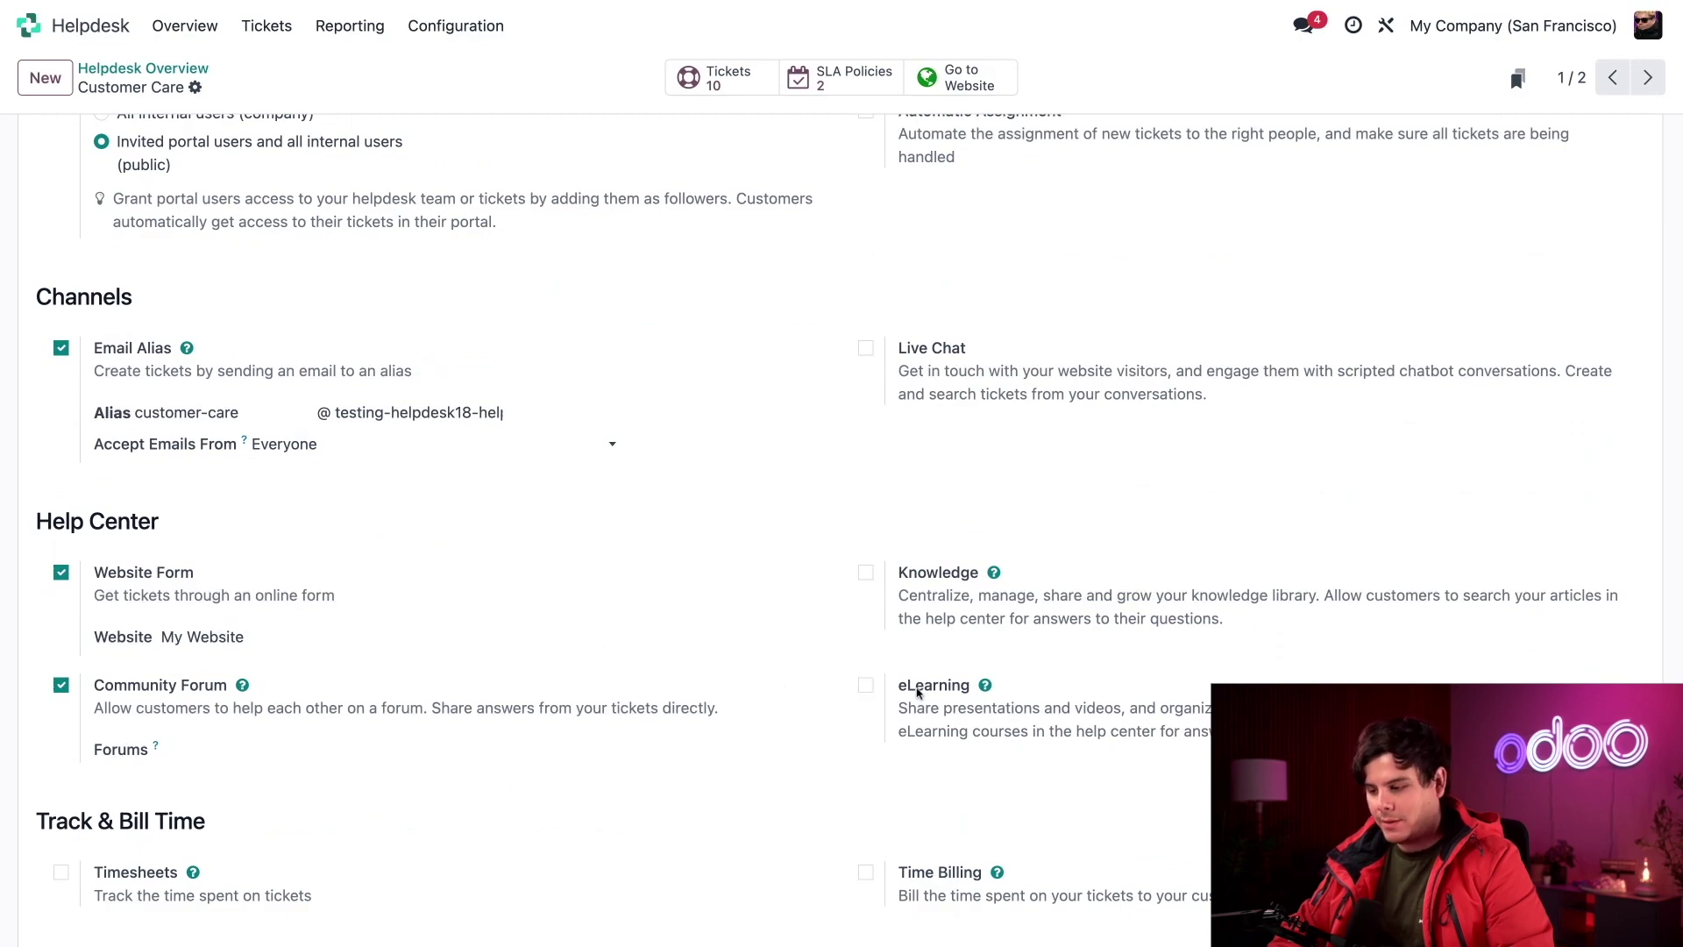
pyautogui.click(865, 686)
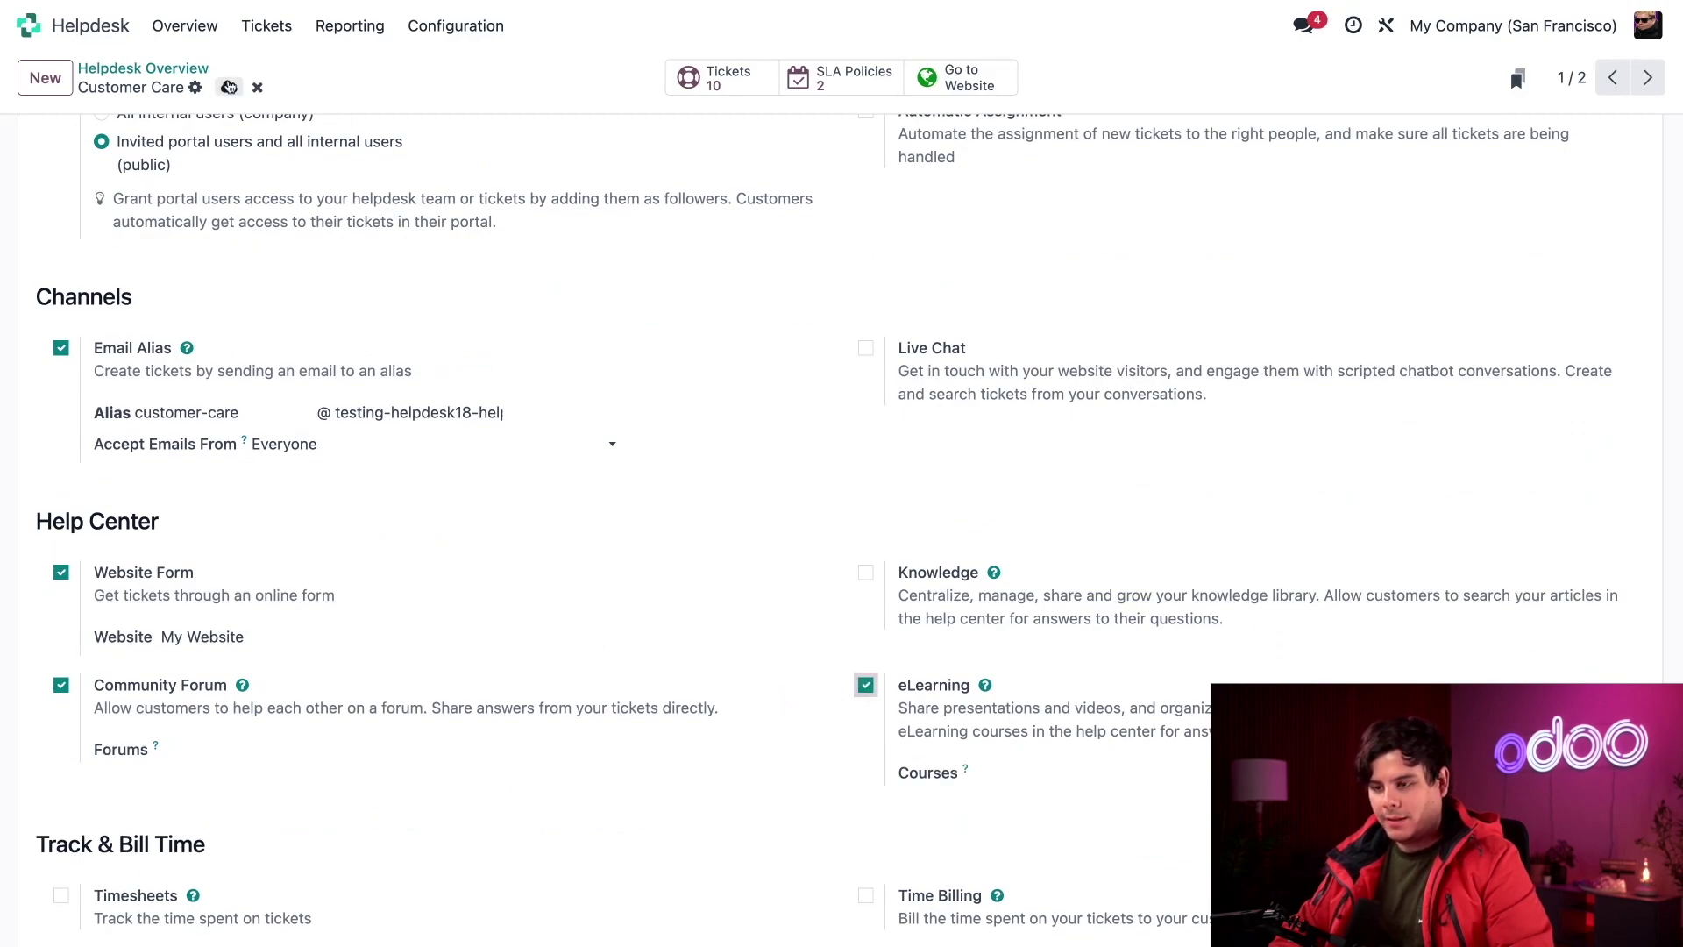
pyautogui.click(229, 87)
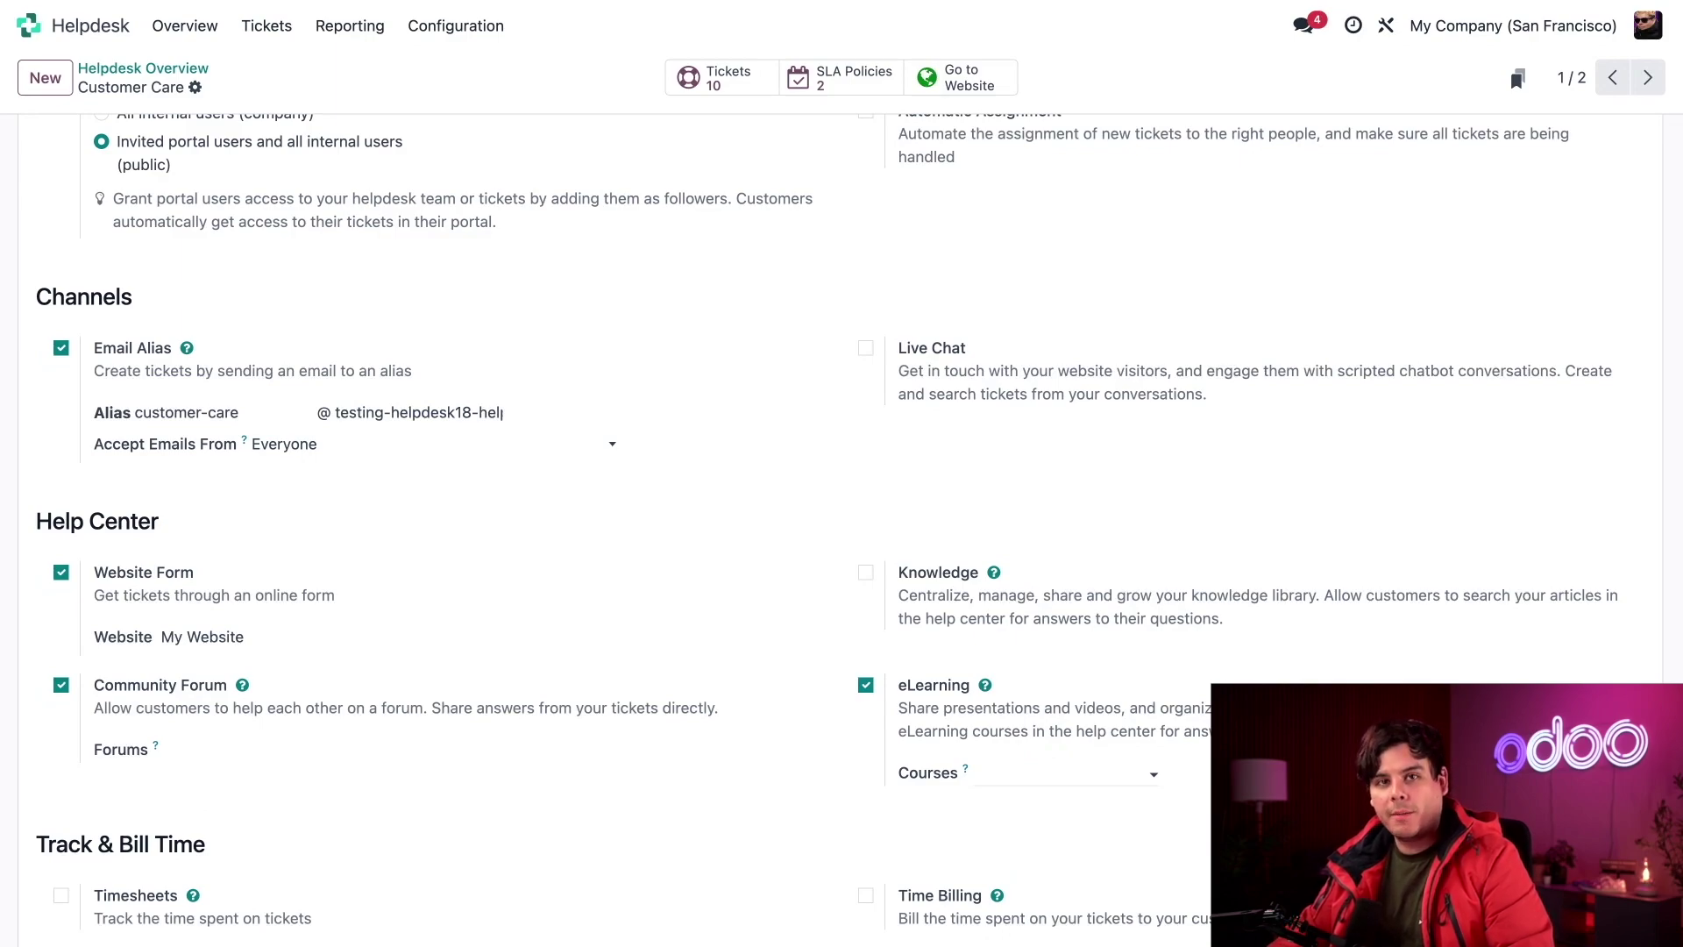
pyautogui.click(1028, 772)
pyautogui.scroll(-1, 1028, 772)
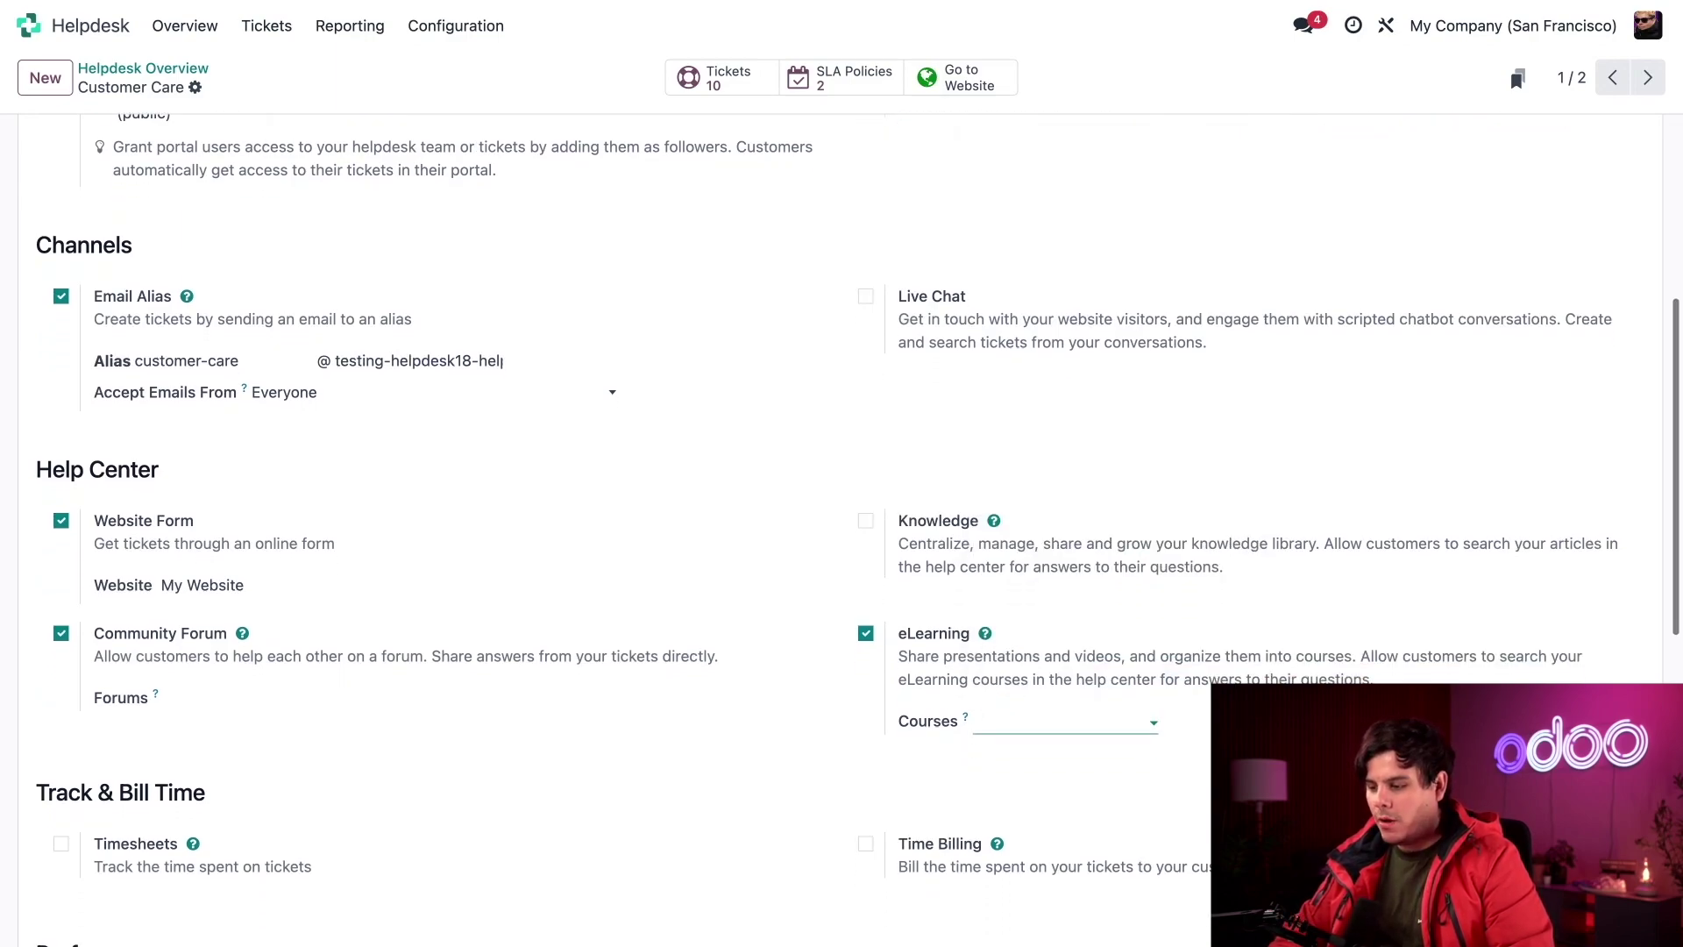
pyautogui.click(1028, 721)
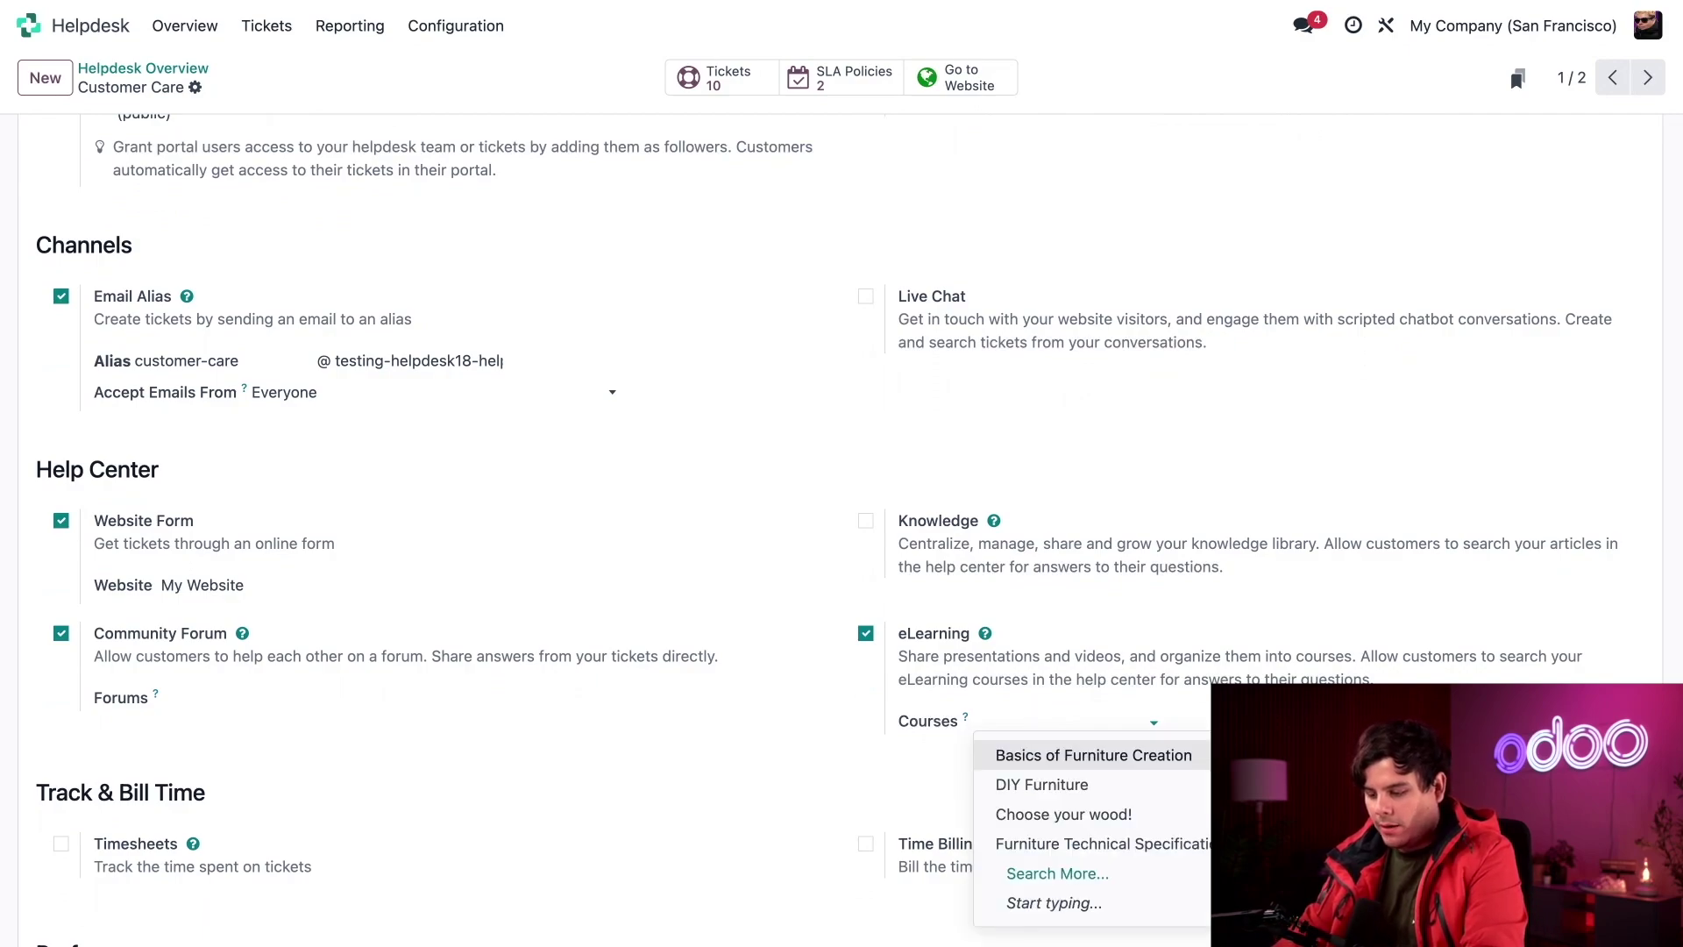
pyautogui.write('Metalwor')
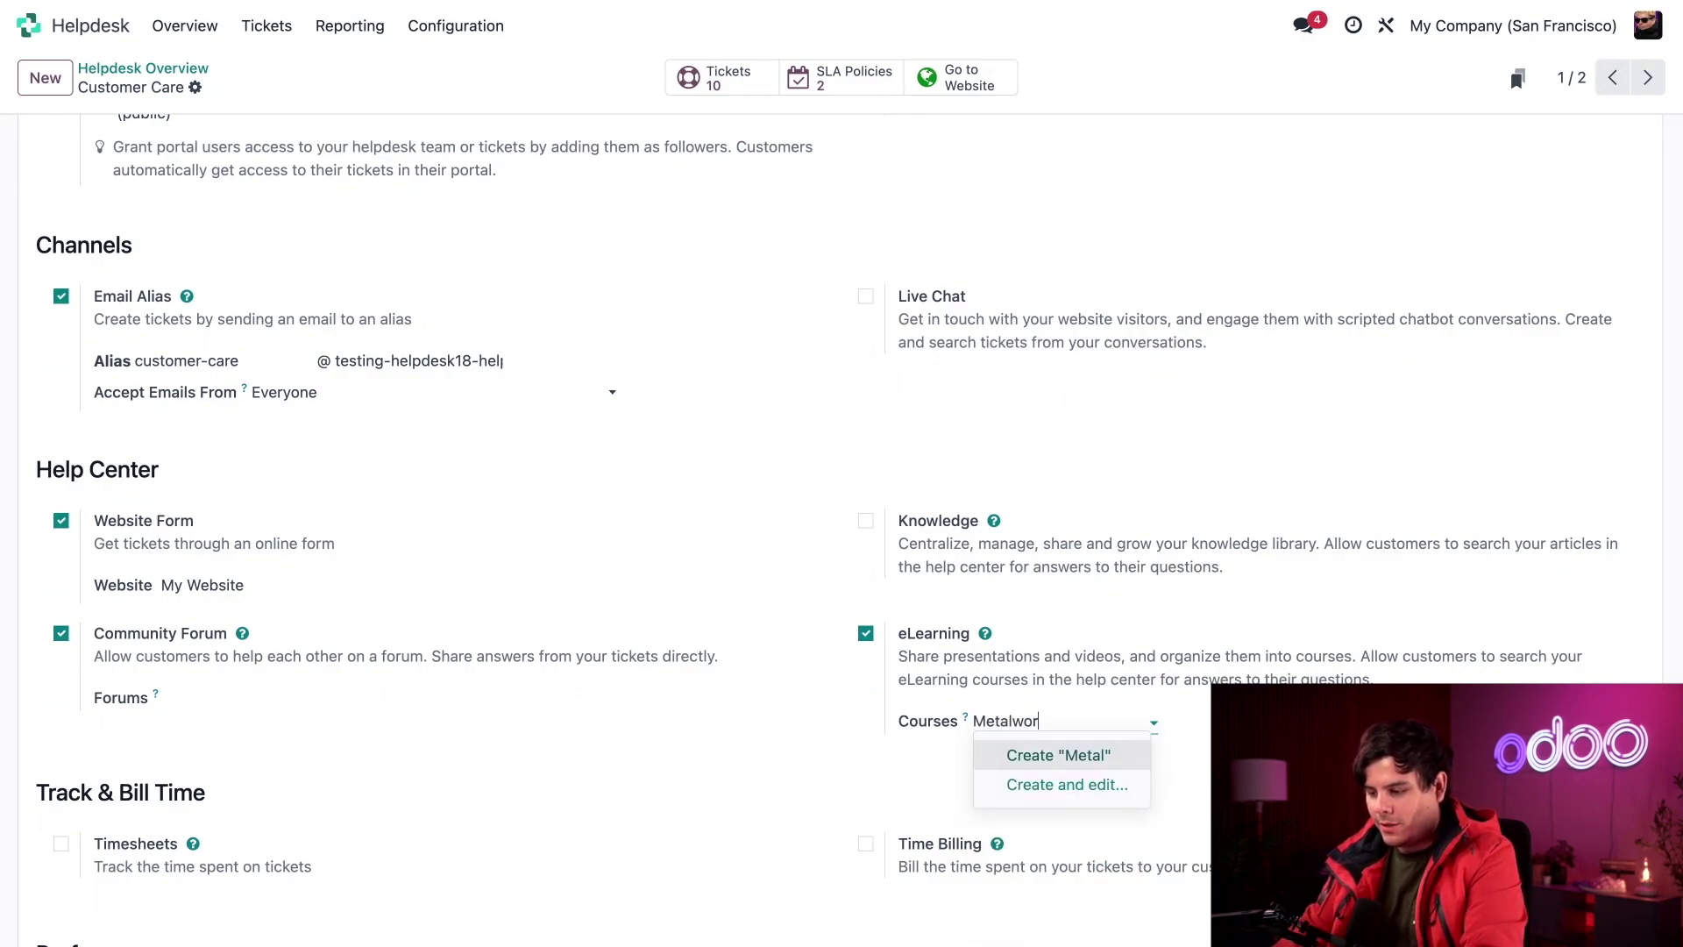
pyautogui.write('king')
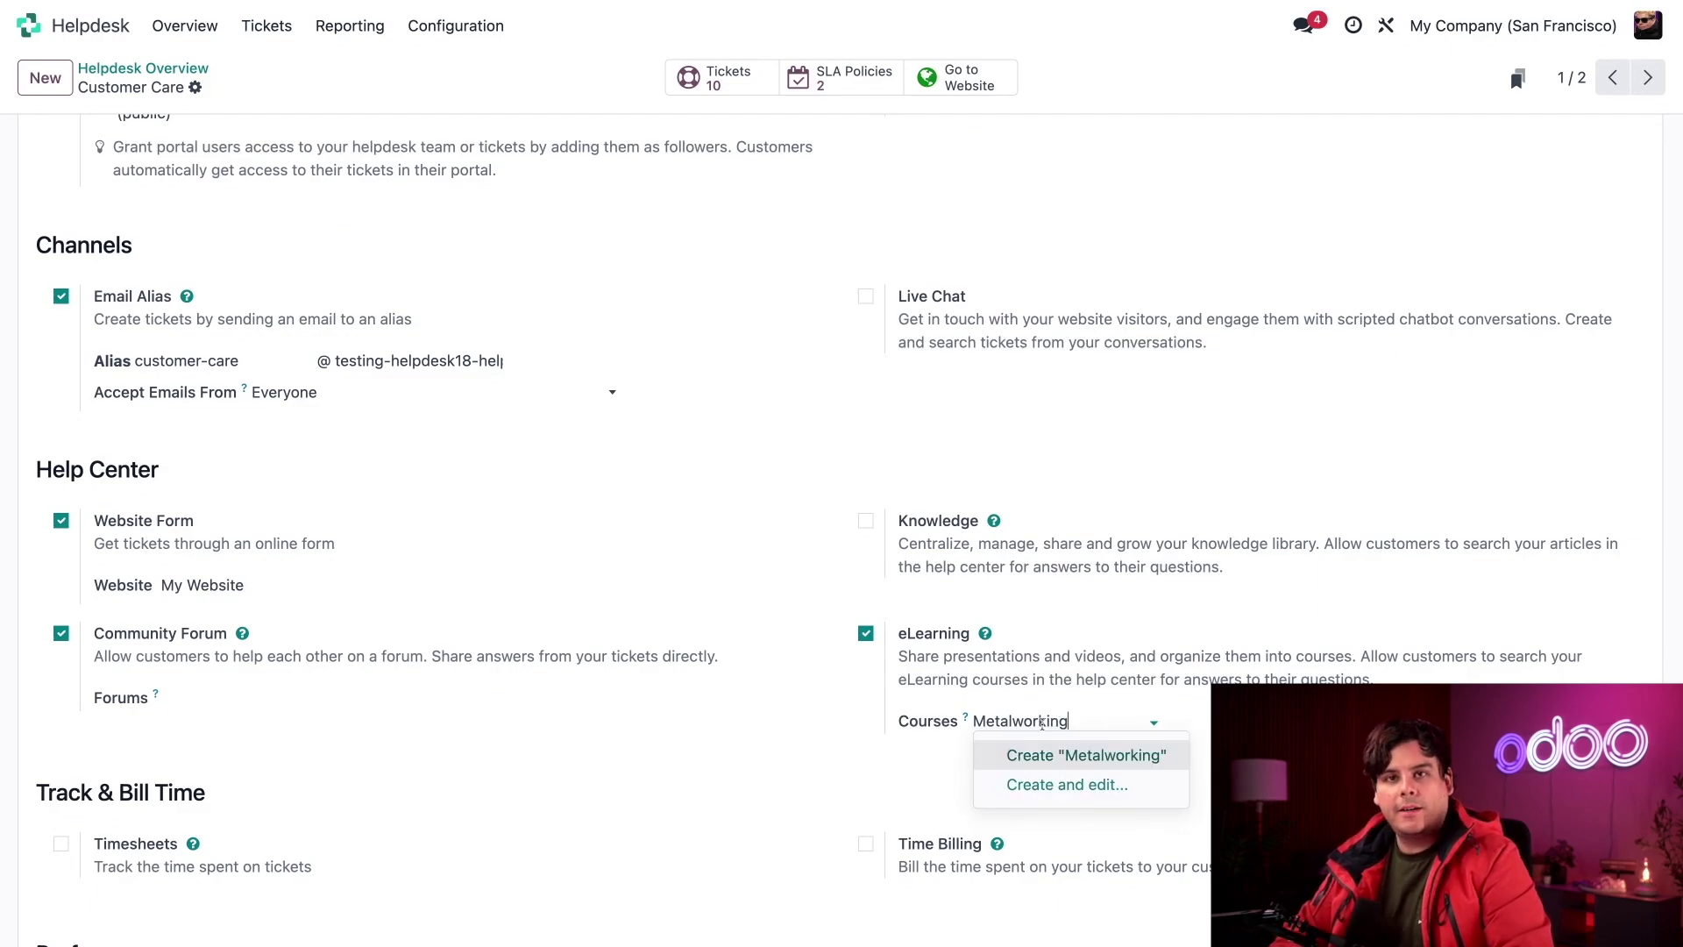
pyautogui.press('Return')
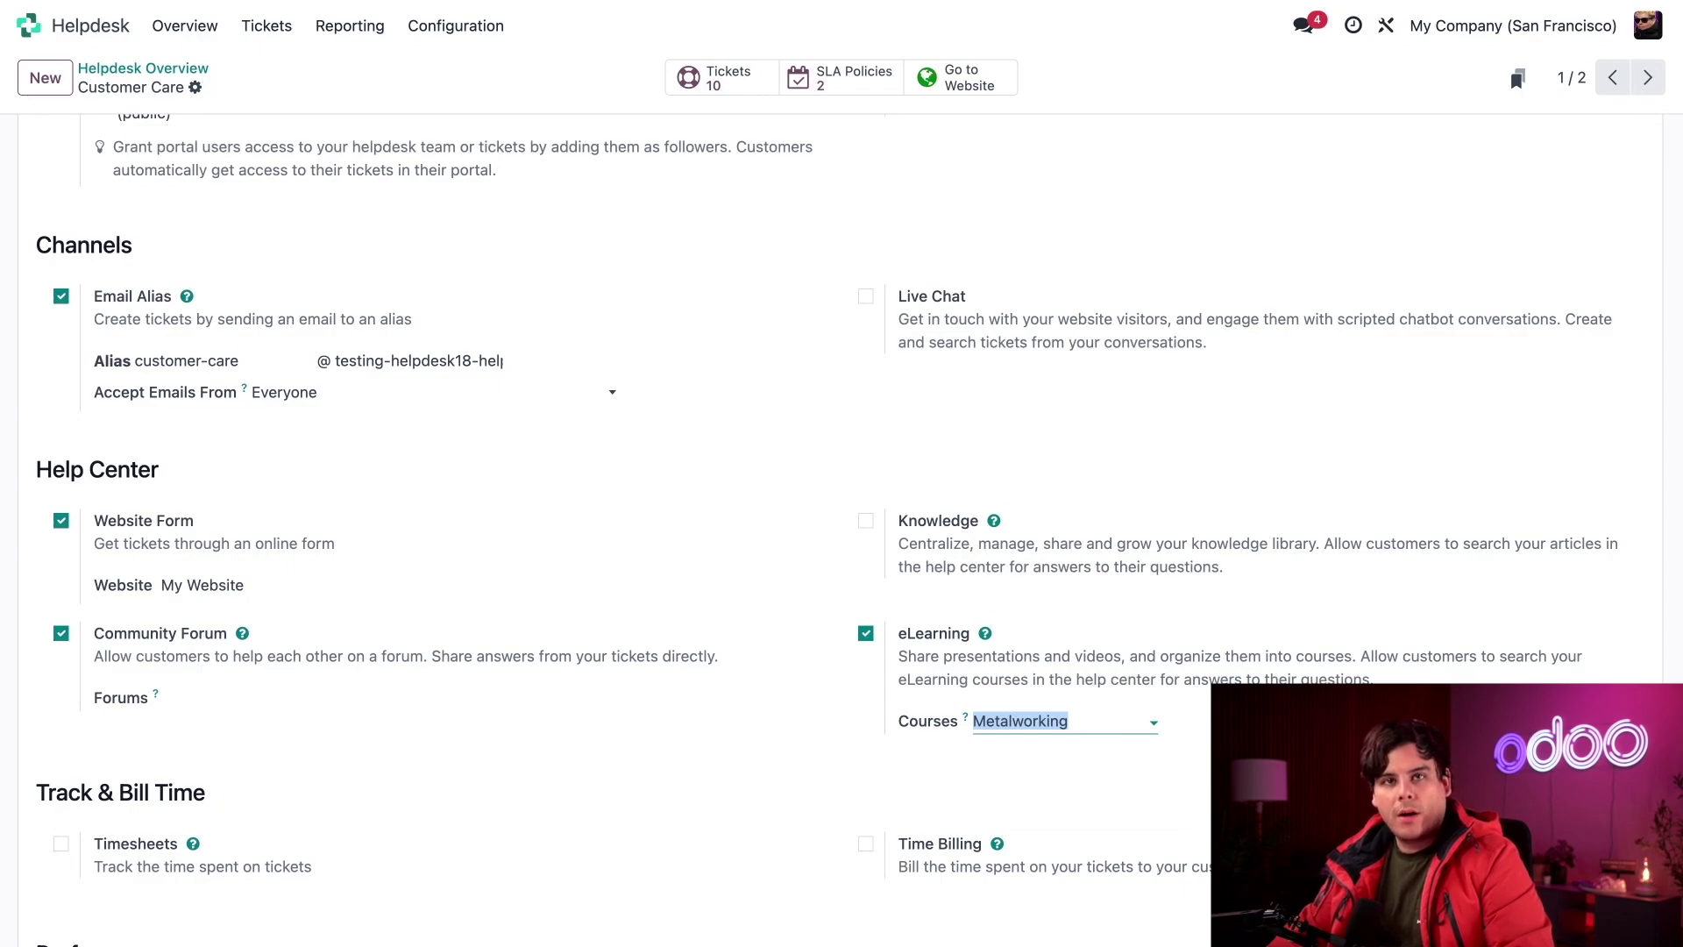
pyautogui.press('BackSpace')
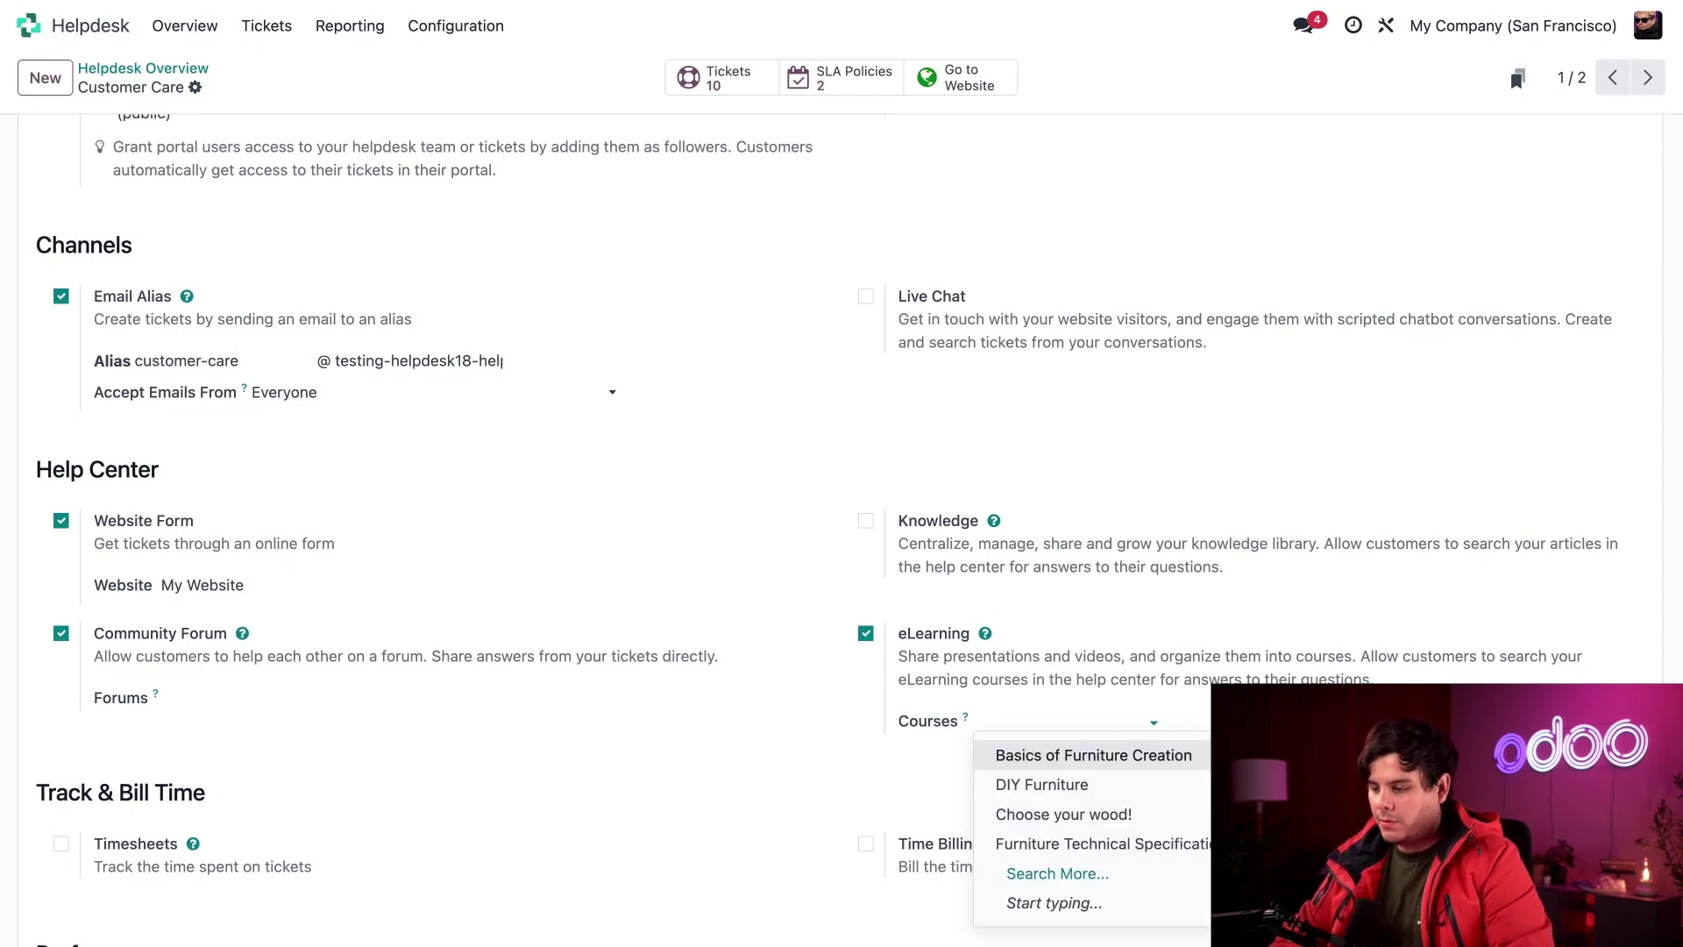
# Add Basics of Furniture Creation and DIY Furniture as the team's eLearning courses and save the settings.
pyautogui.click(1049, 758)
pyautogui.click(1205, 721)
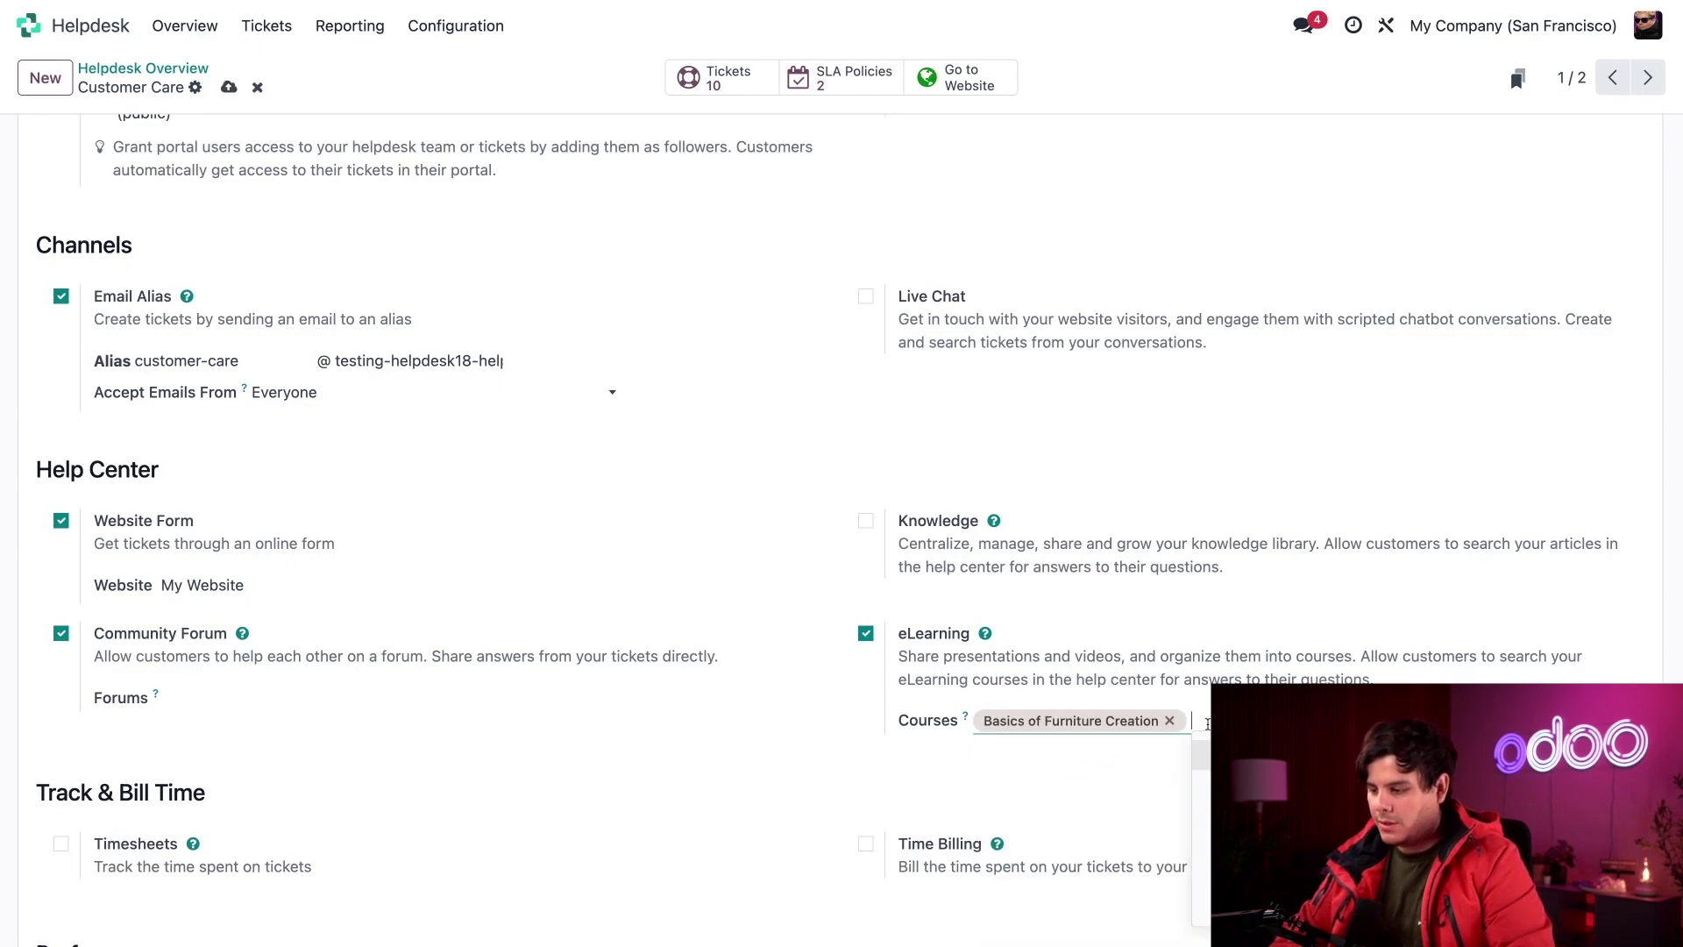
pyautogui.click(1232, 785)
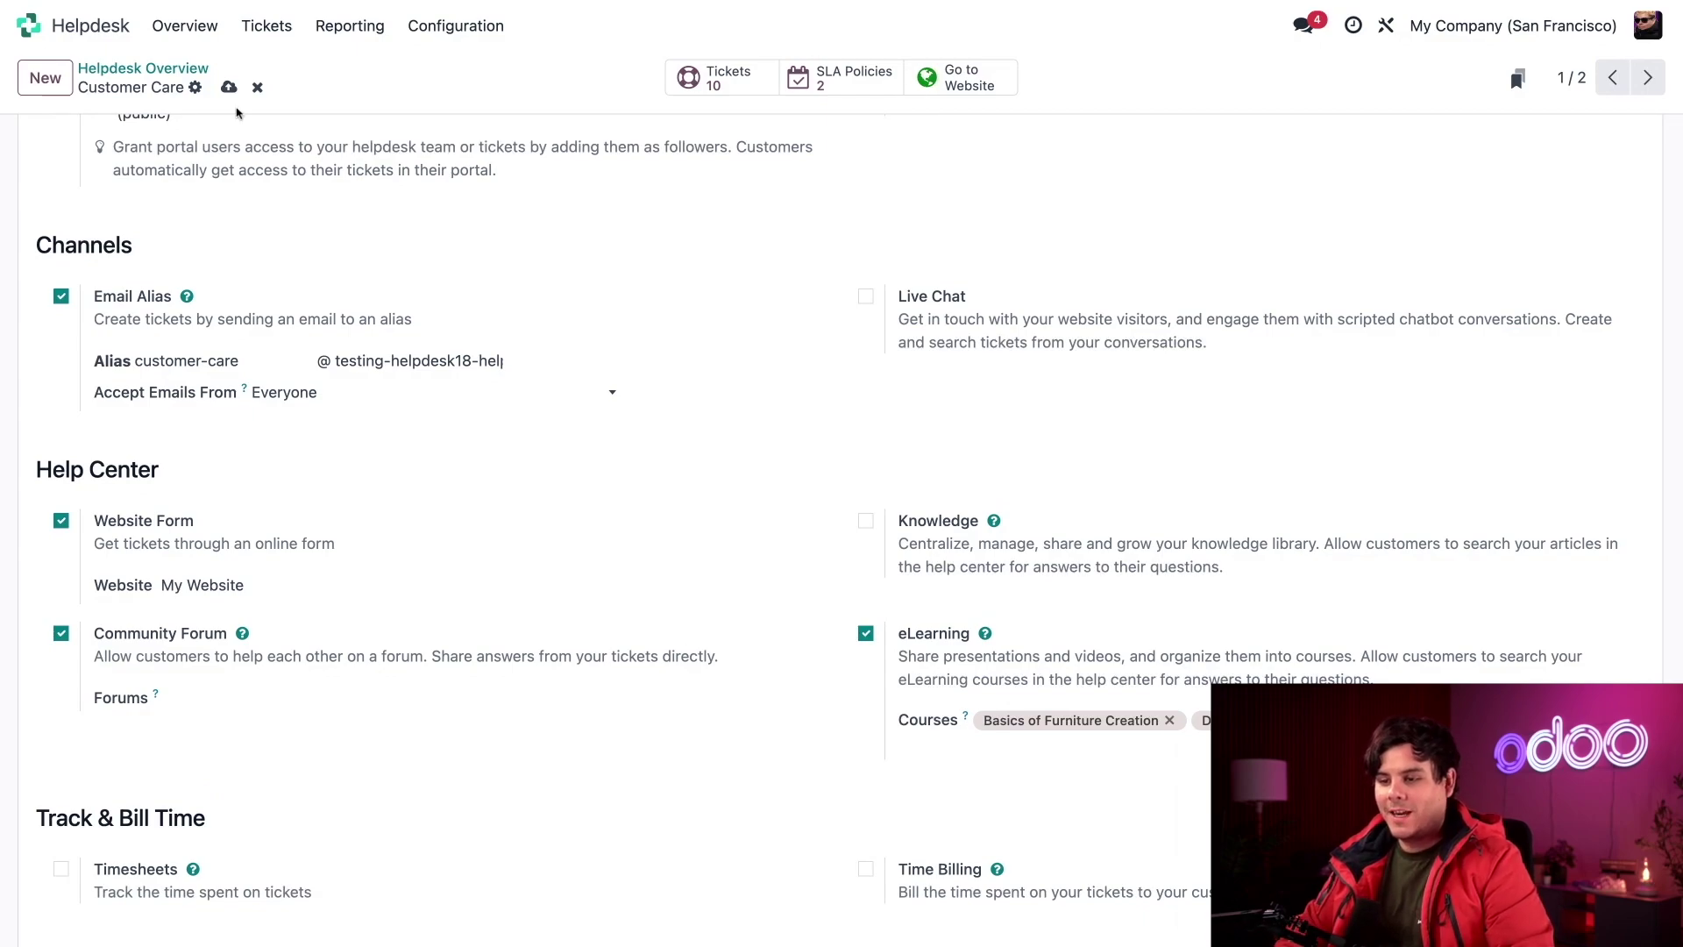
pyautogui.click(228, 87)
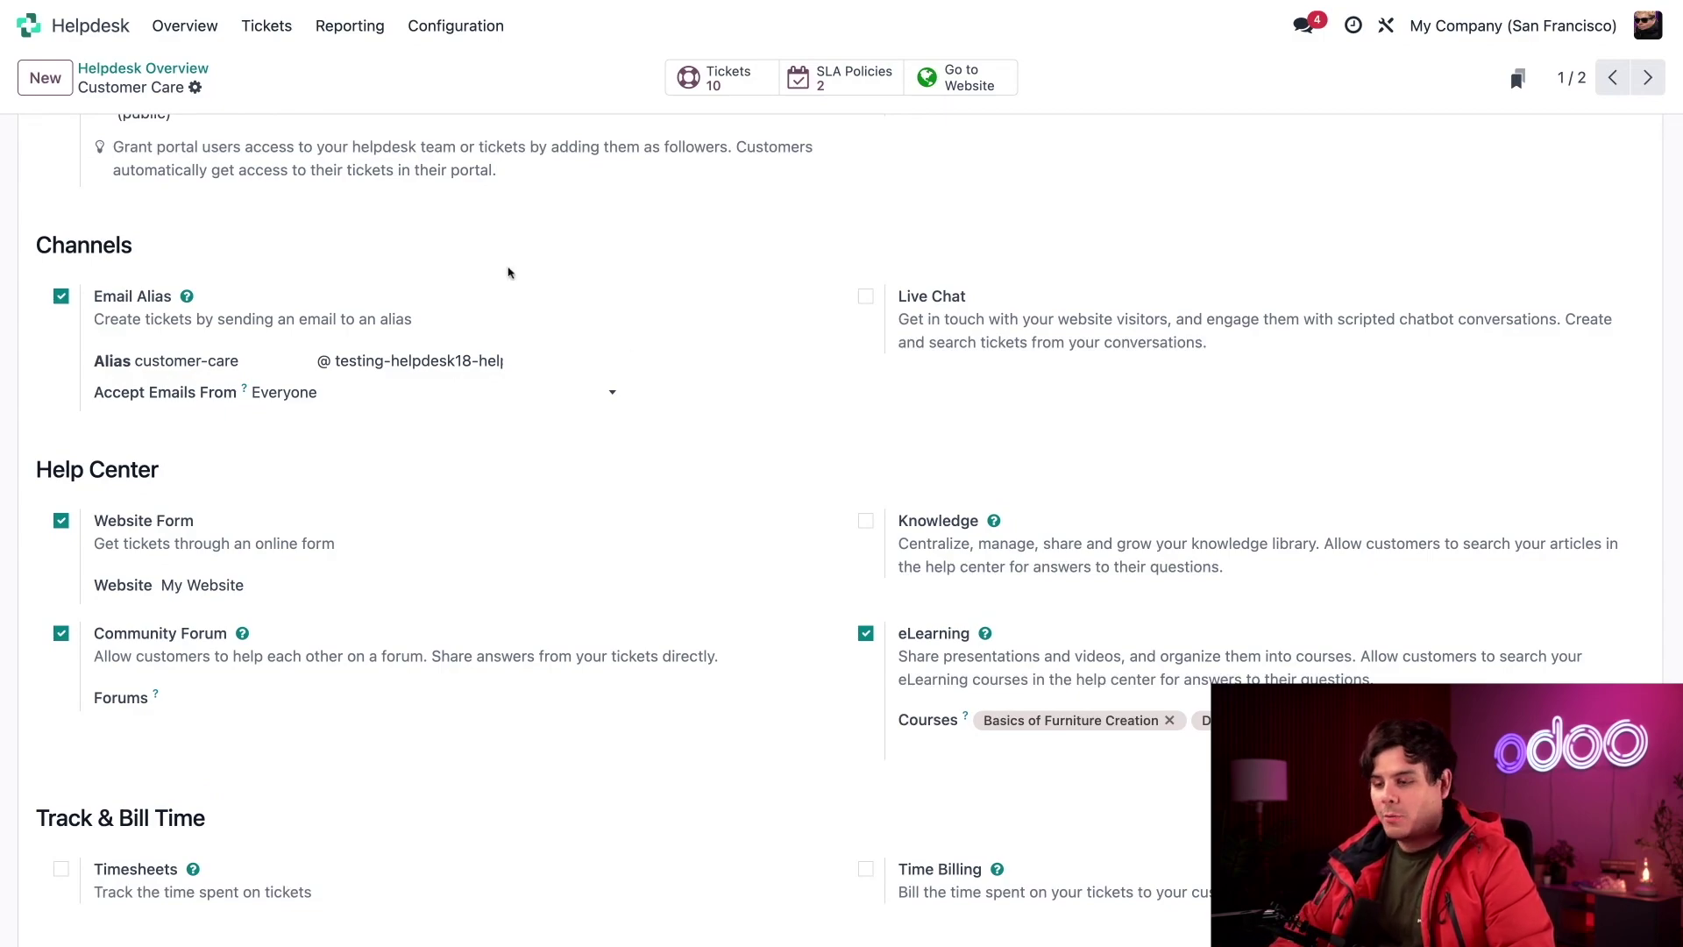
# Switch to the eLearning app and open the Basics of Furniture Creation course page.
pyautogui.click(29, 26)
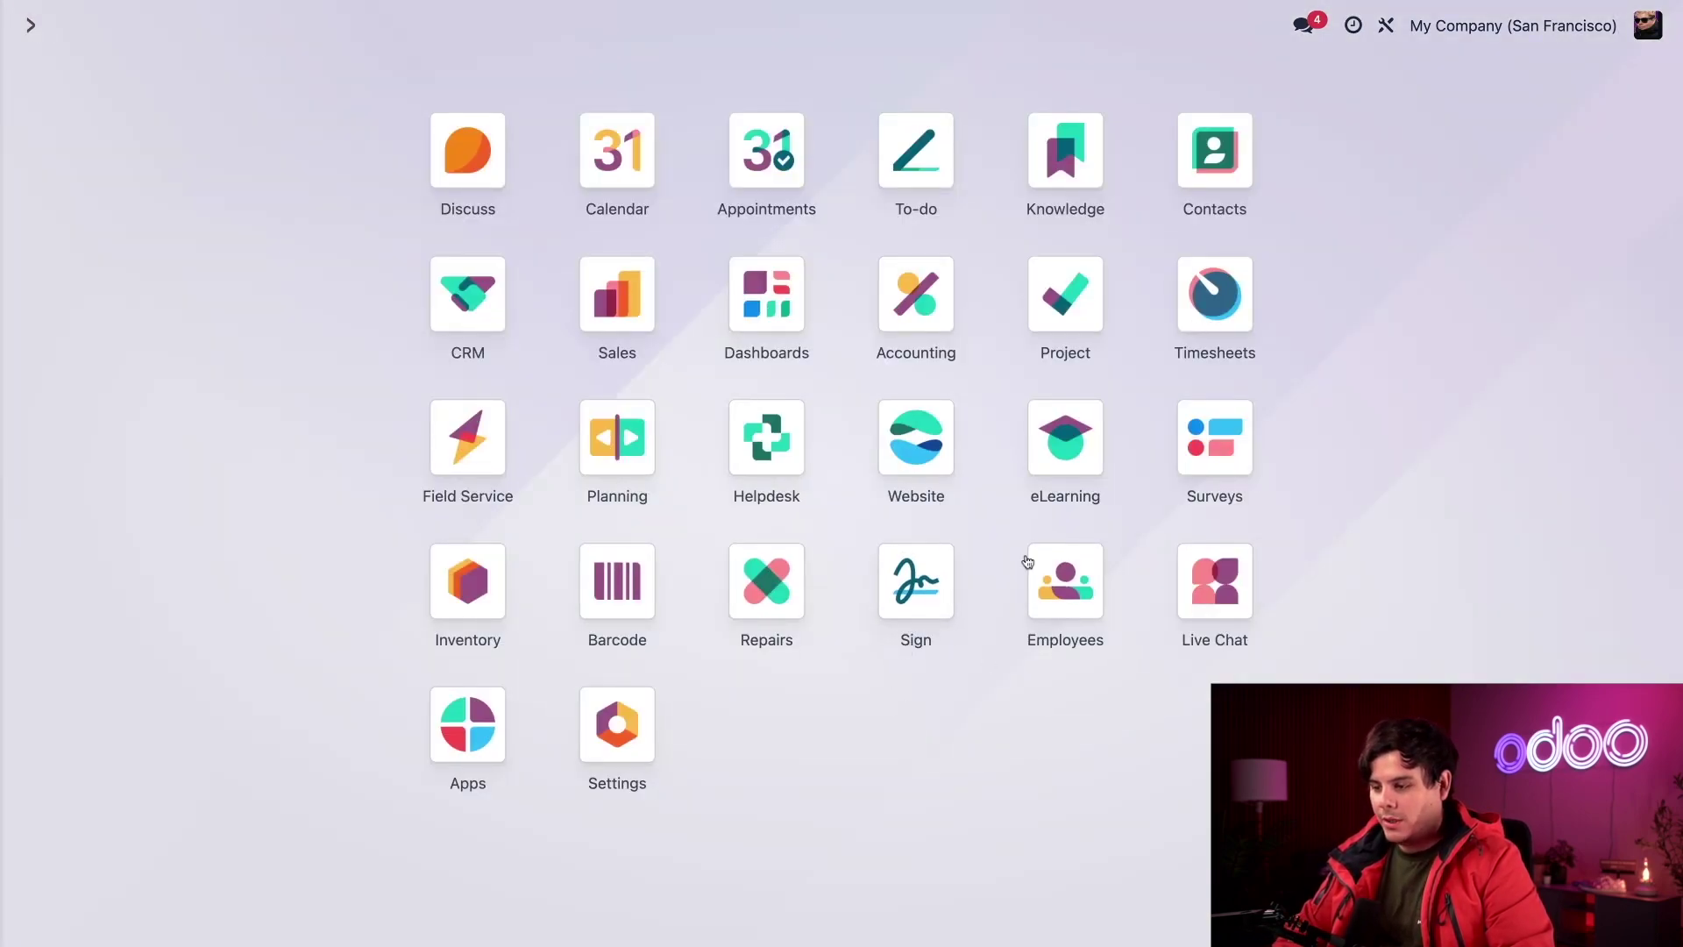
pyautogui.click(1052, 456)
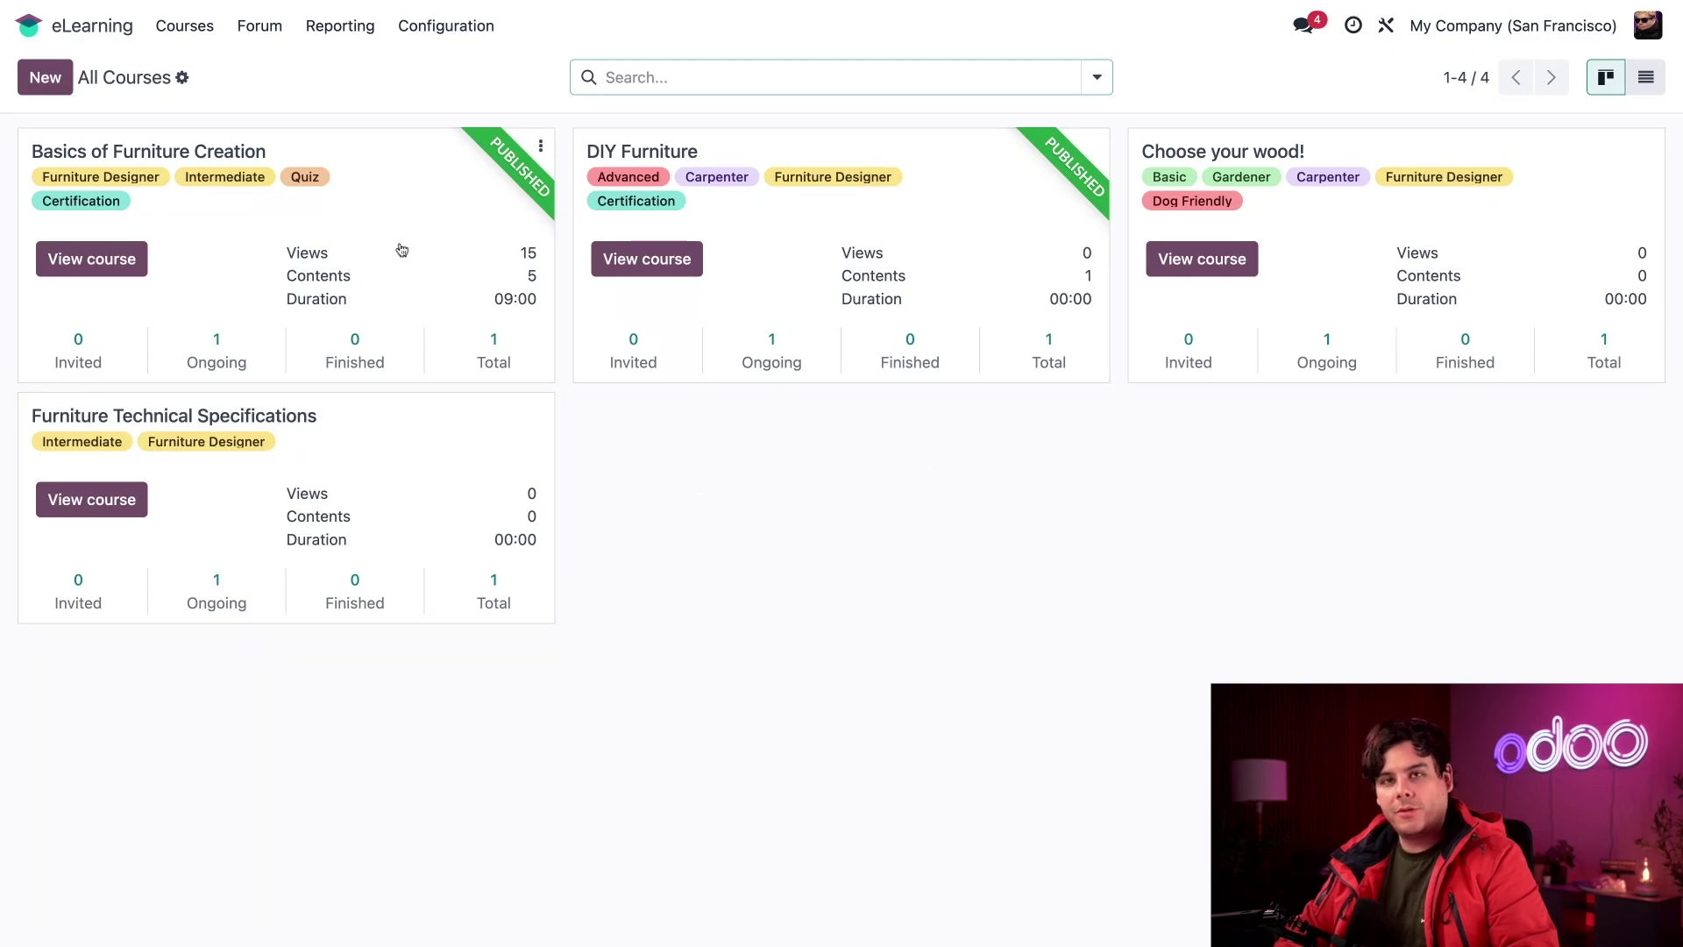
pyautogui.click(96, 272)
pyautogui.scroll(-2, 908, 584)
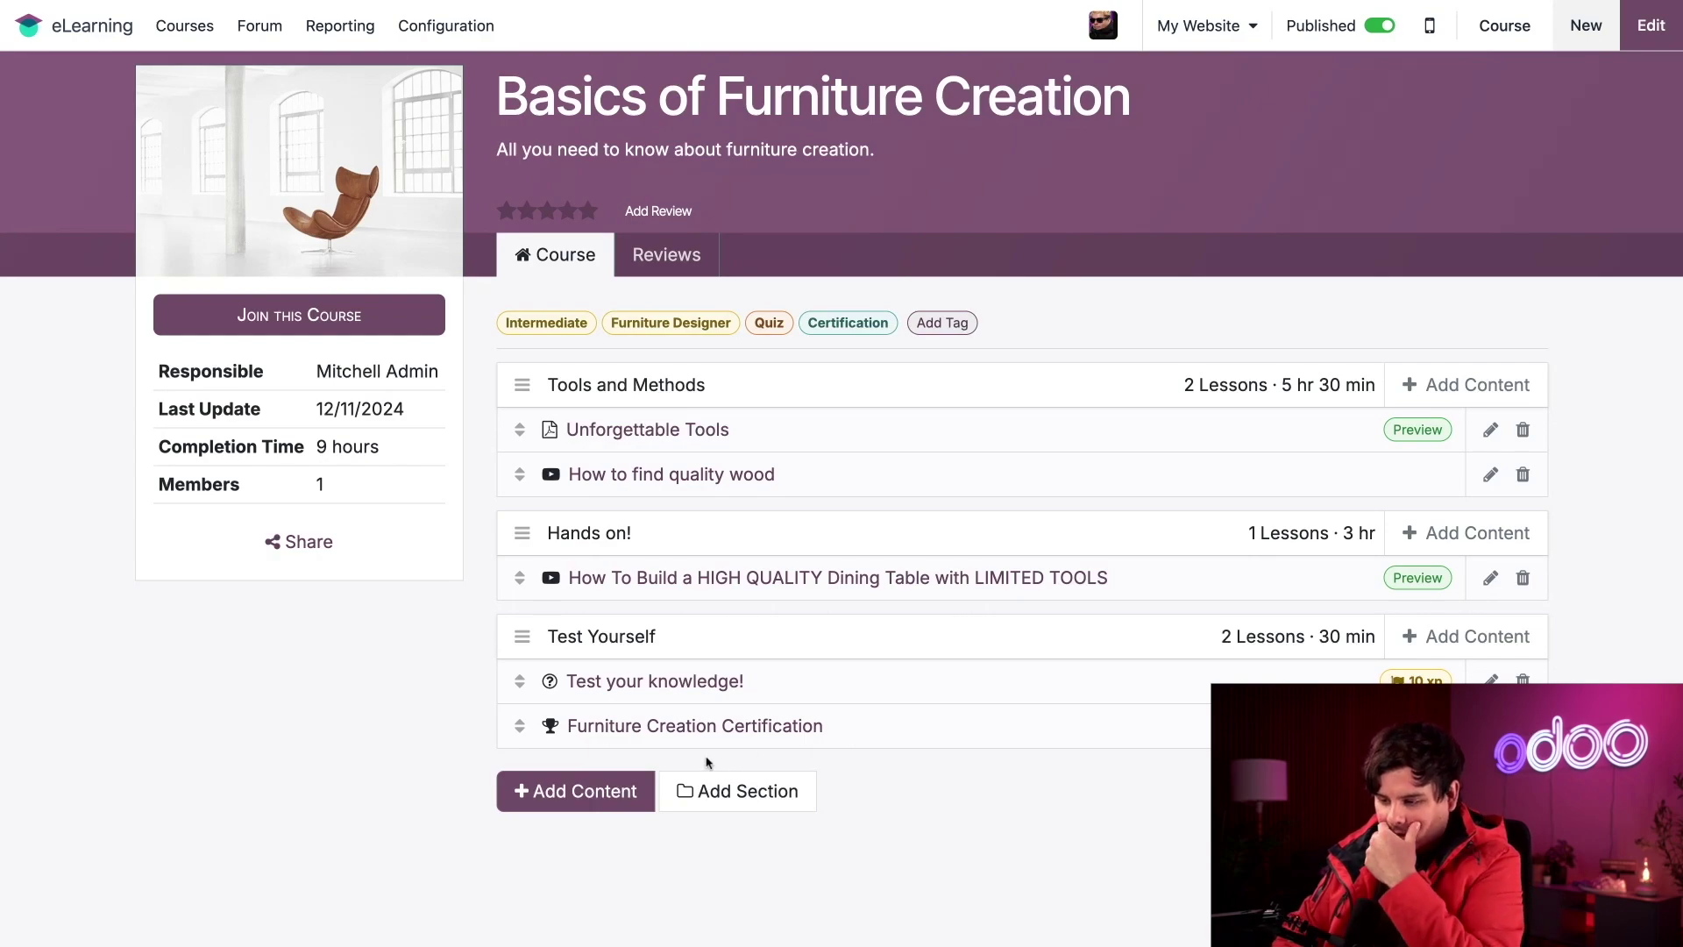
# Add a course section named Business Case and move it between the Hands on! and Test Yourself sections.
pyautogui.click(732, 793)
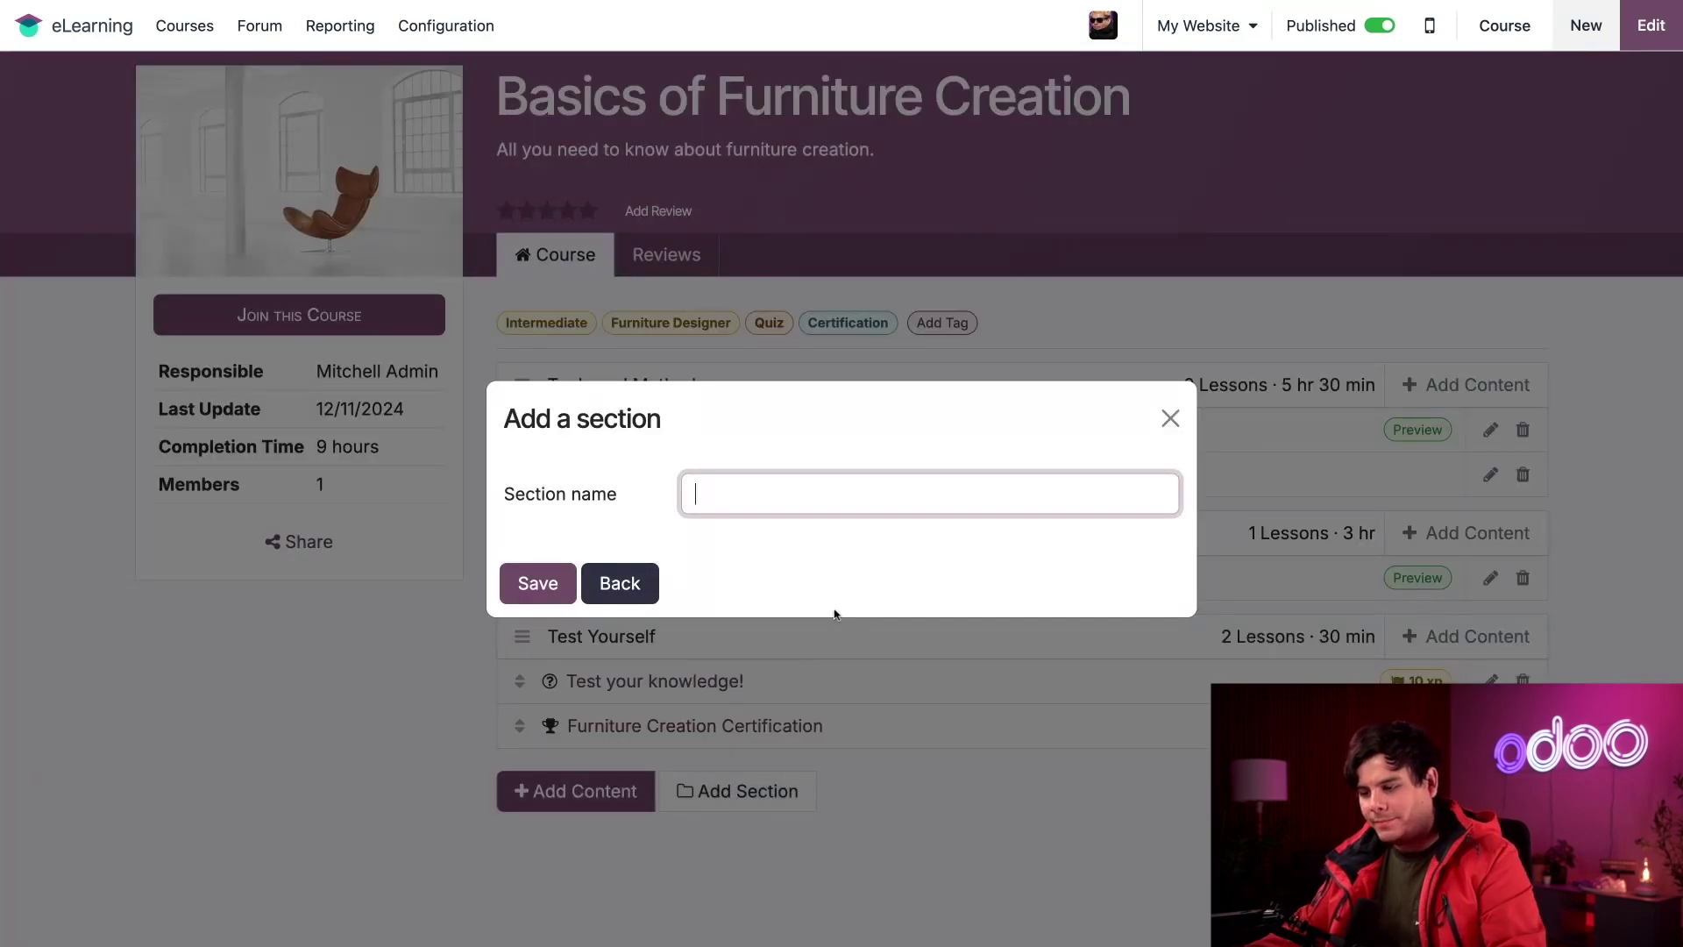
pyautogui.write('Busi')
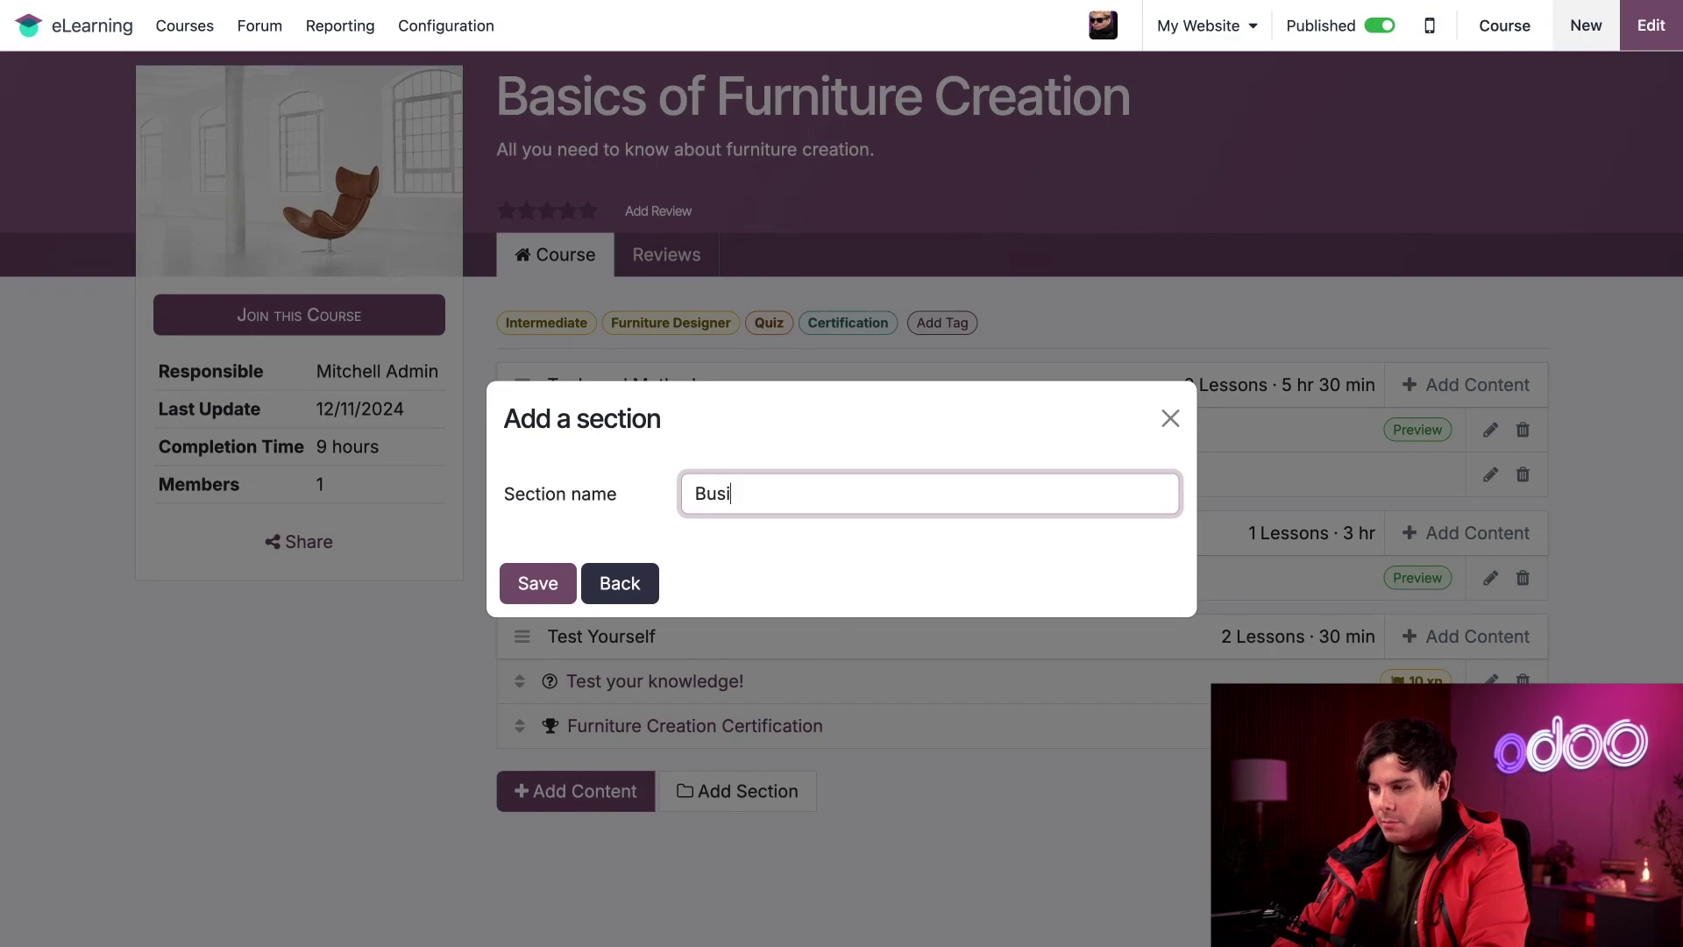
pyautogui.write('ness Case')
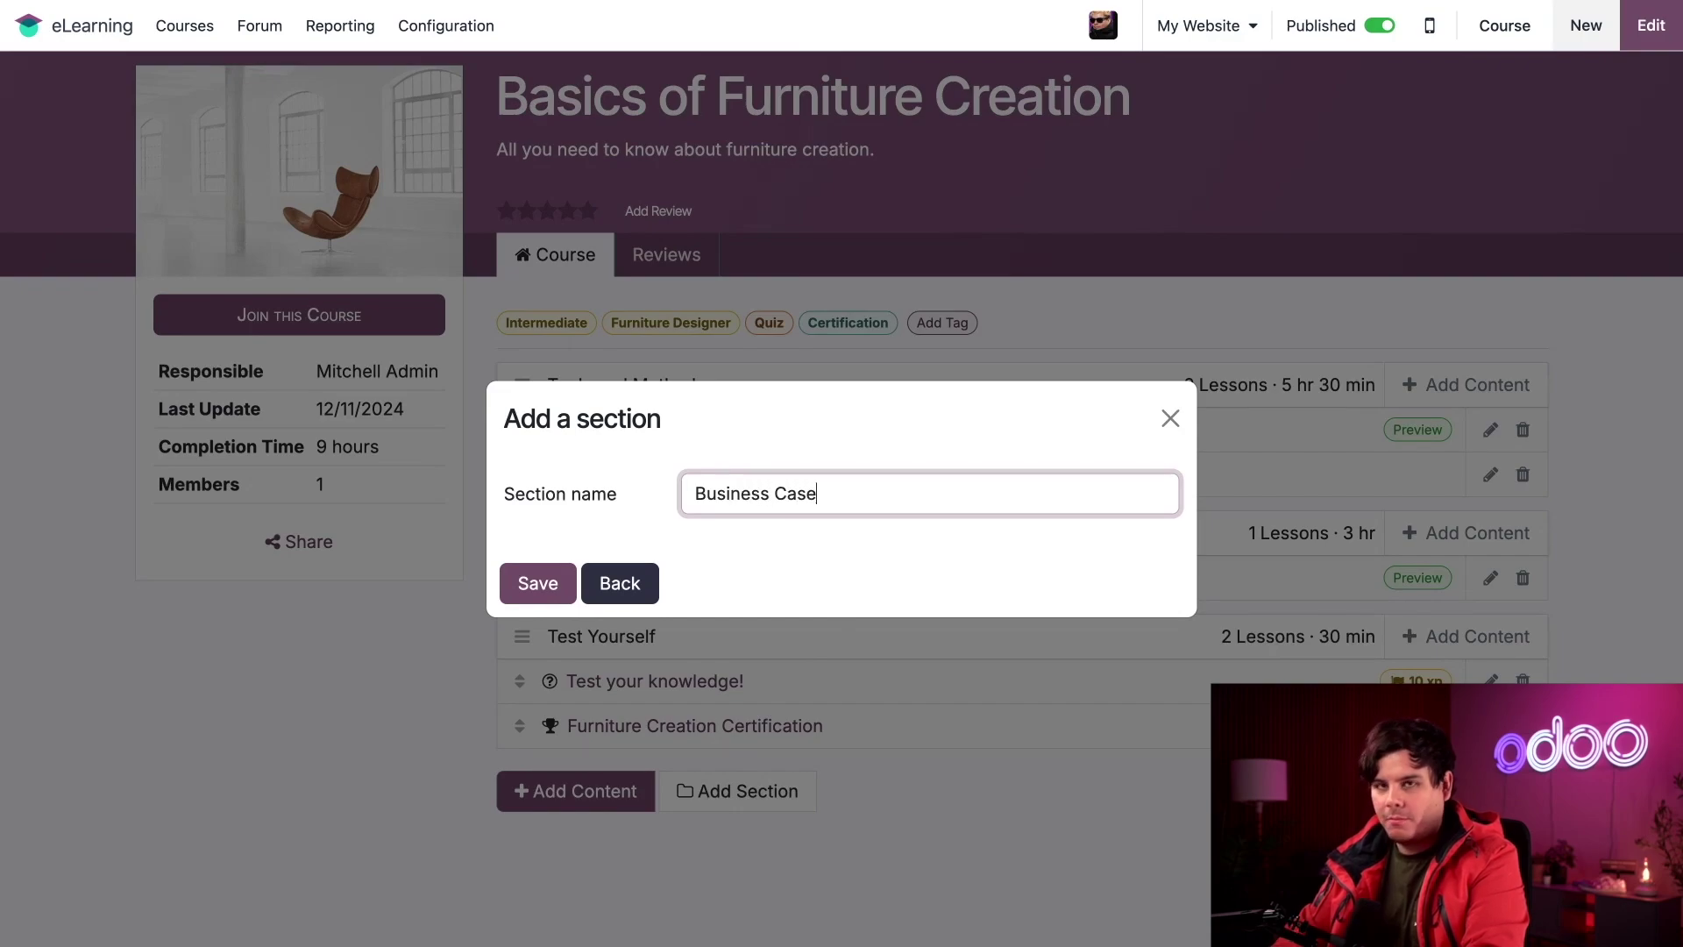
pyautogui.click(533, 596)
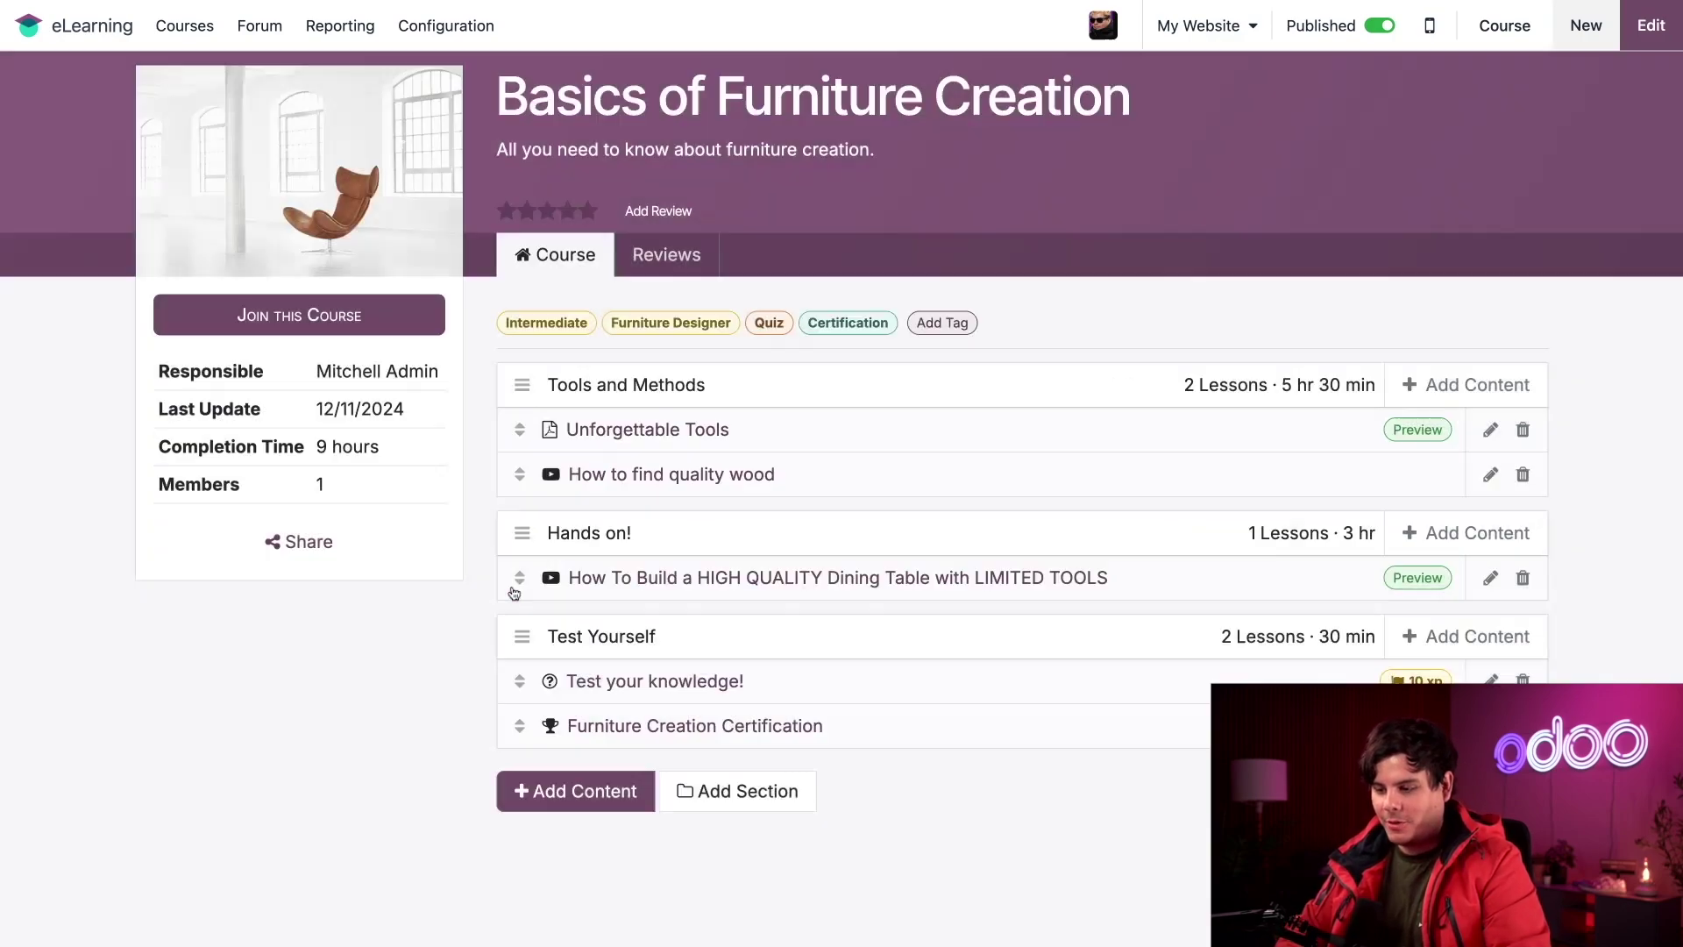
pyautogui.scroll(-2, 428, 701)
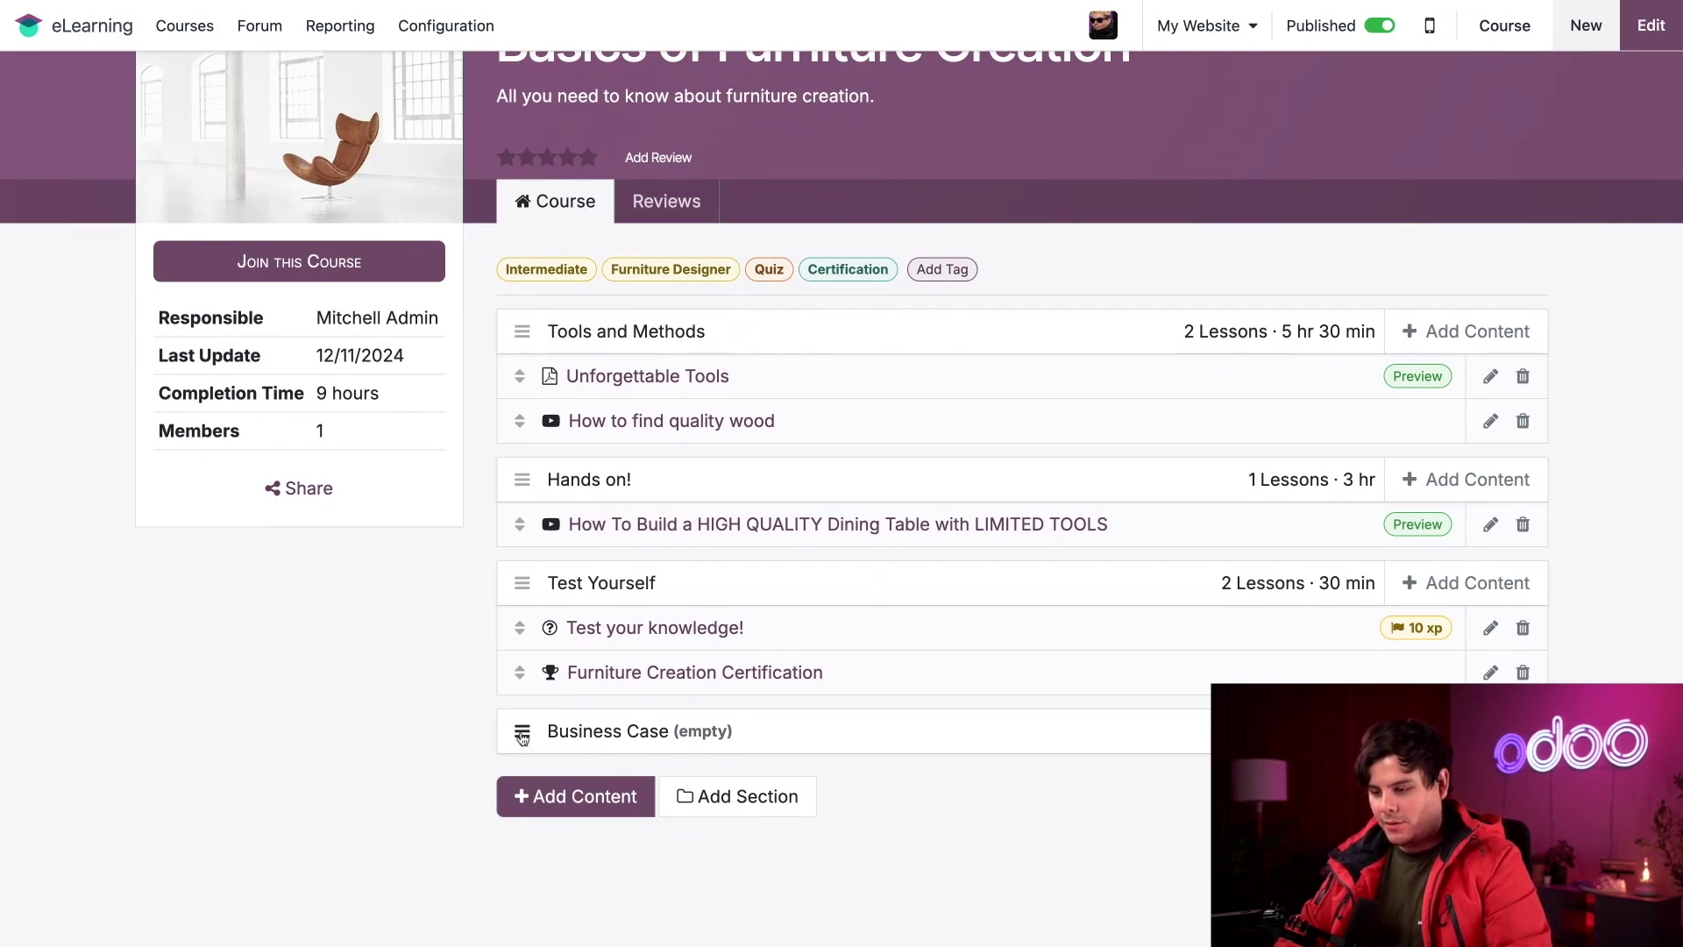
pyautogui.moveTo(520, 731); pyautogui.dragTo(520, 580)
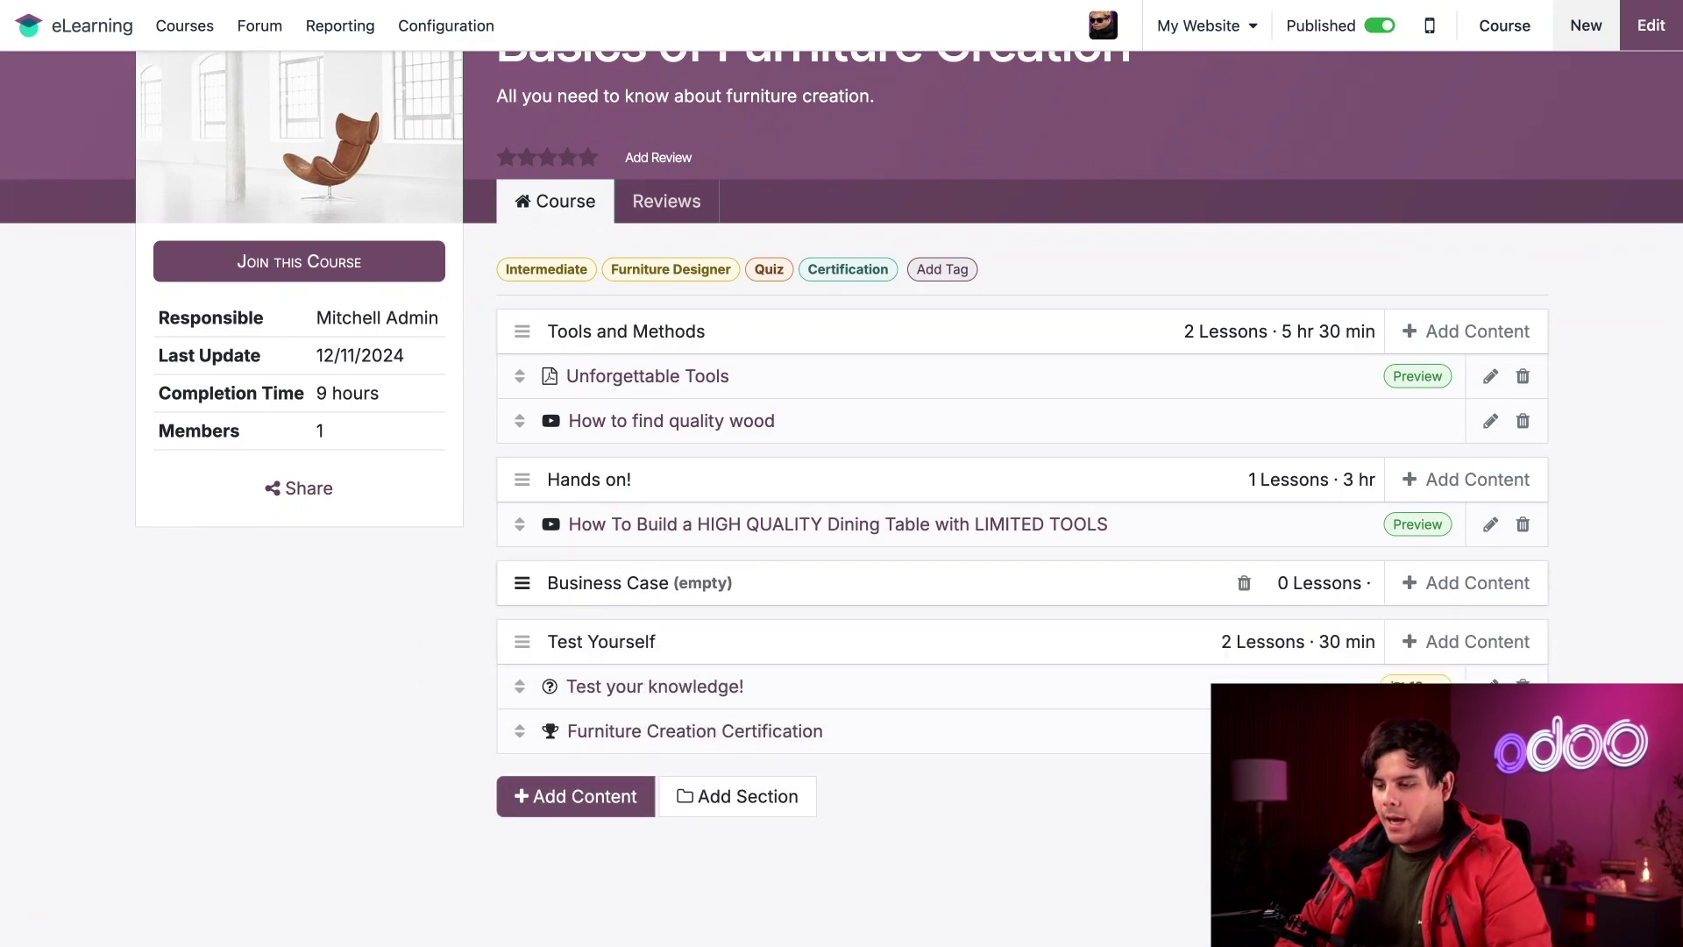
pyautogui.click(555, 799)
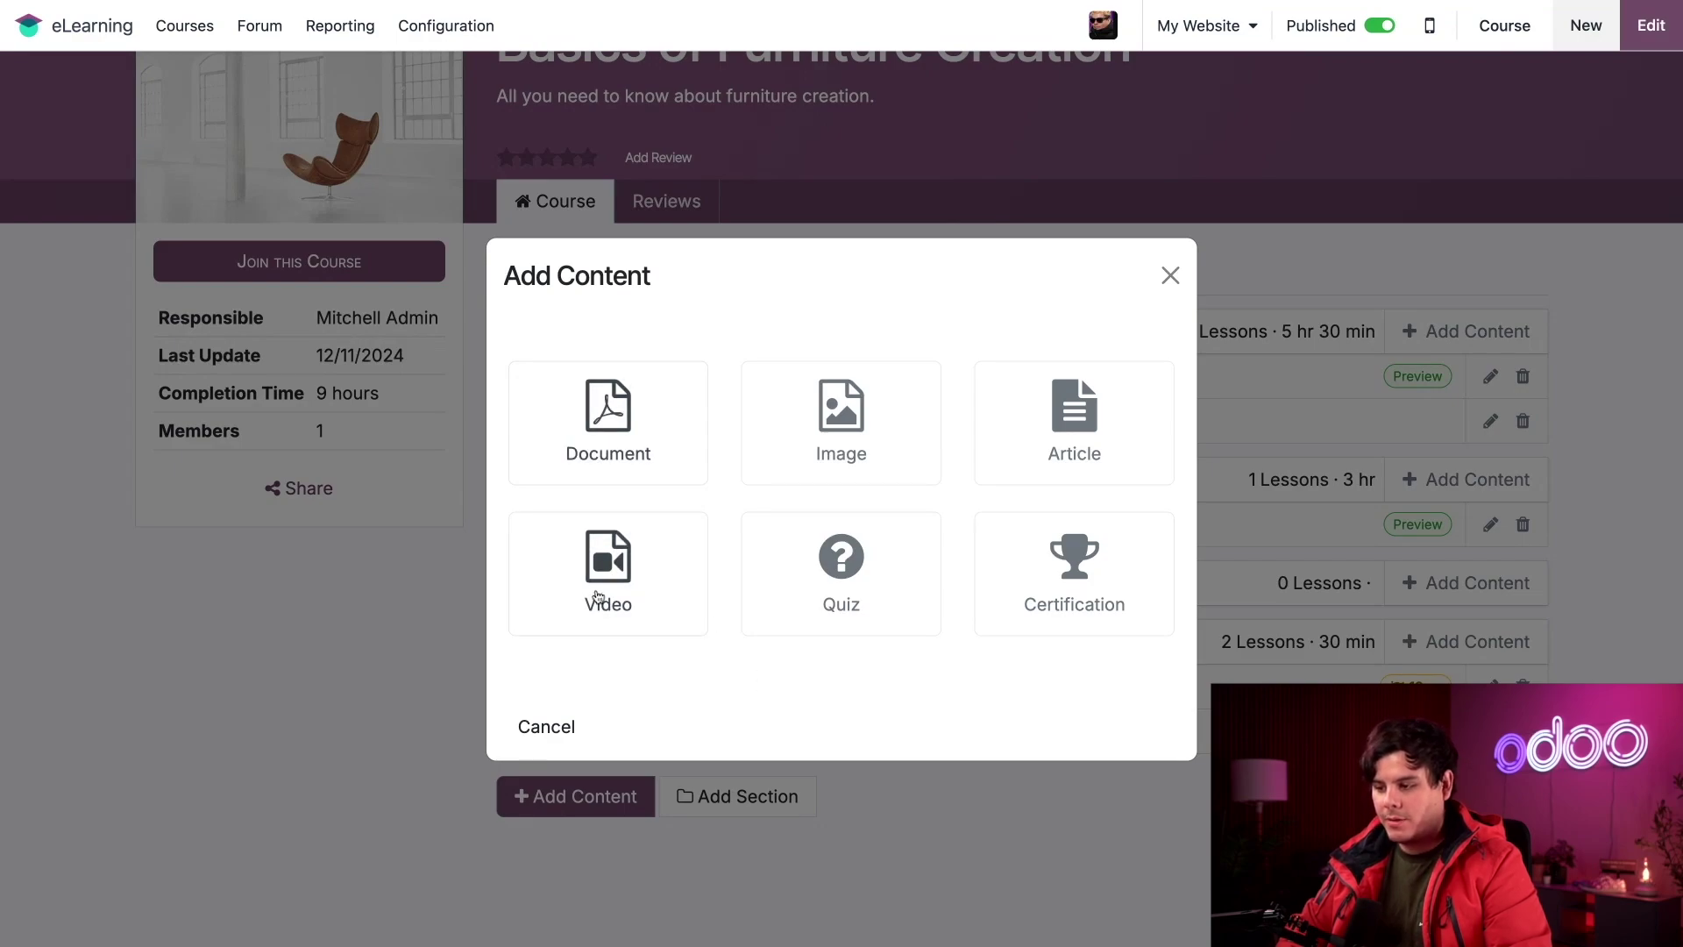
pyautogui.click(598, 597)
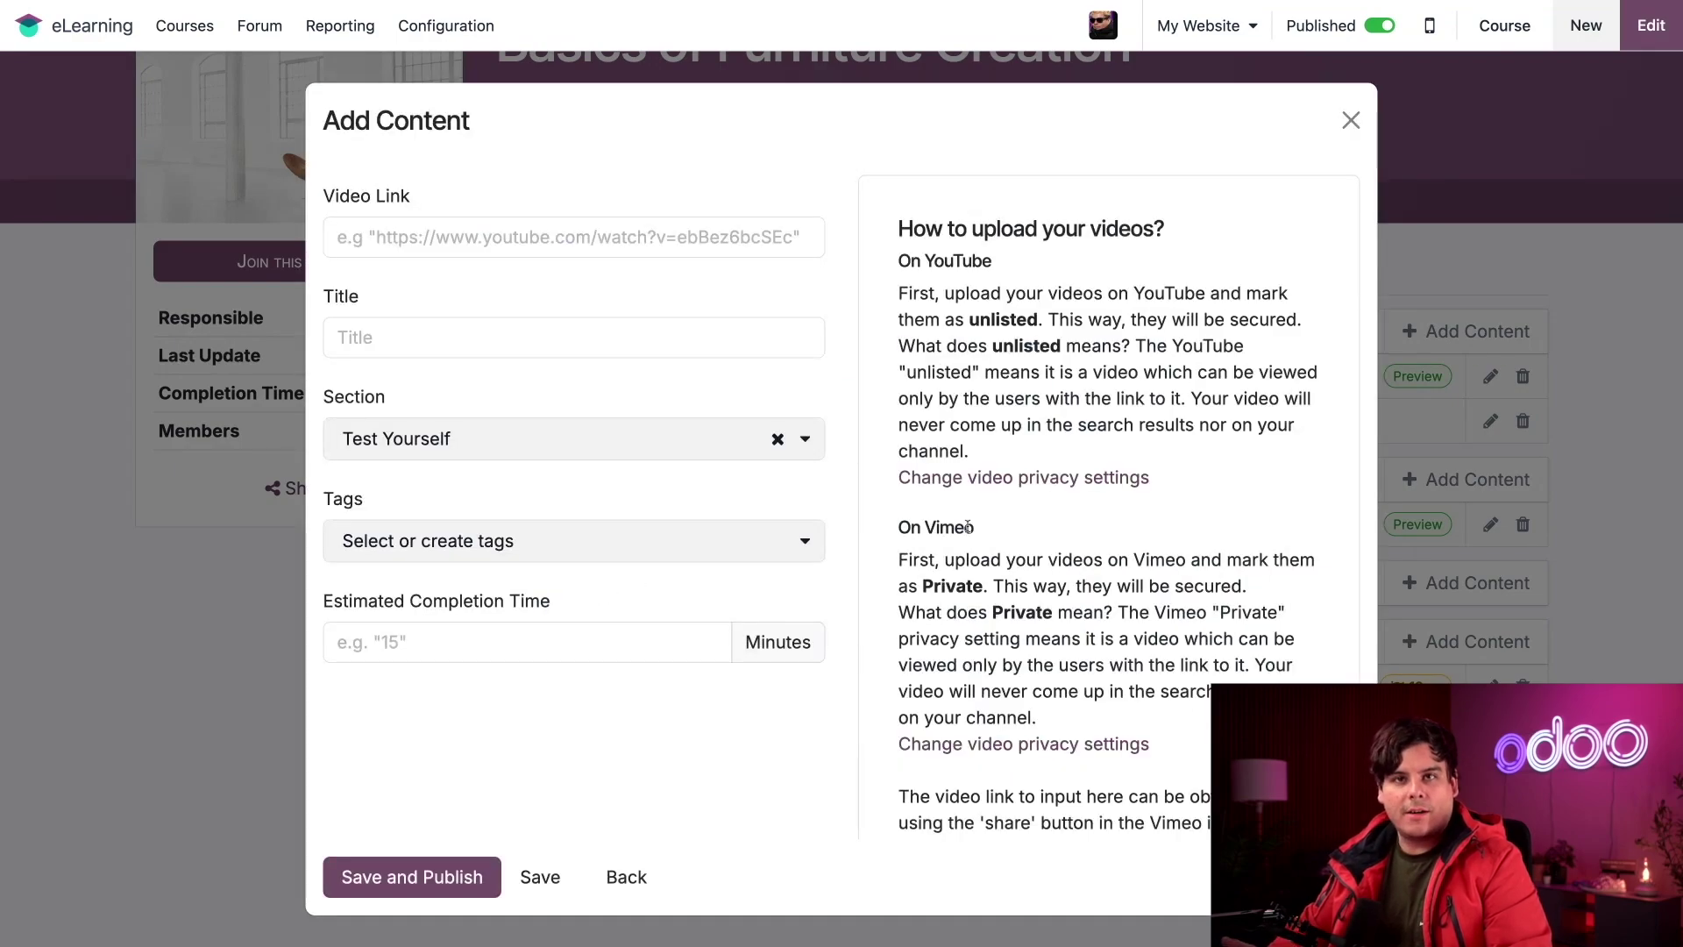
pyautogui.click(574, 235)
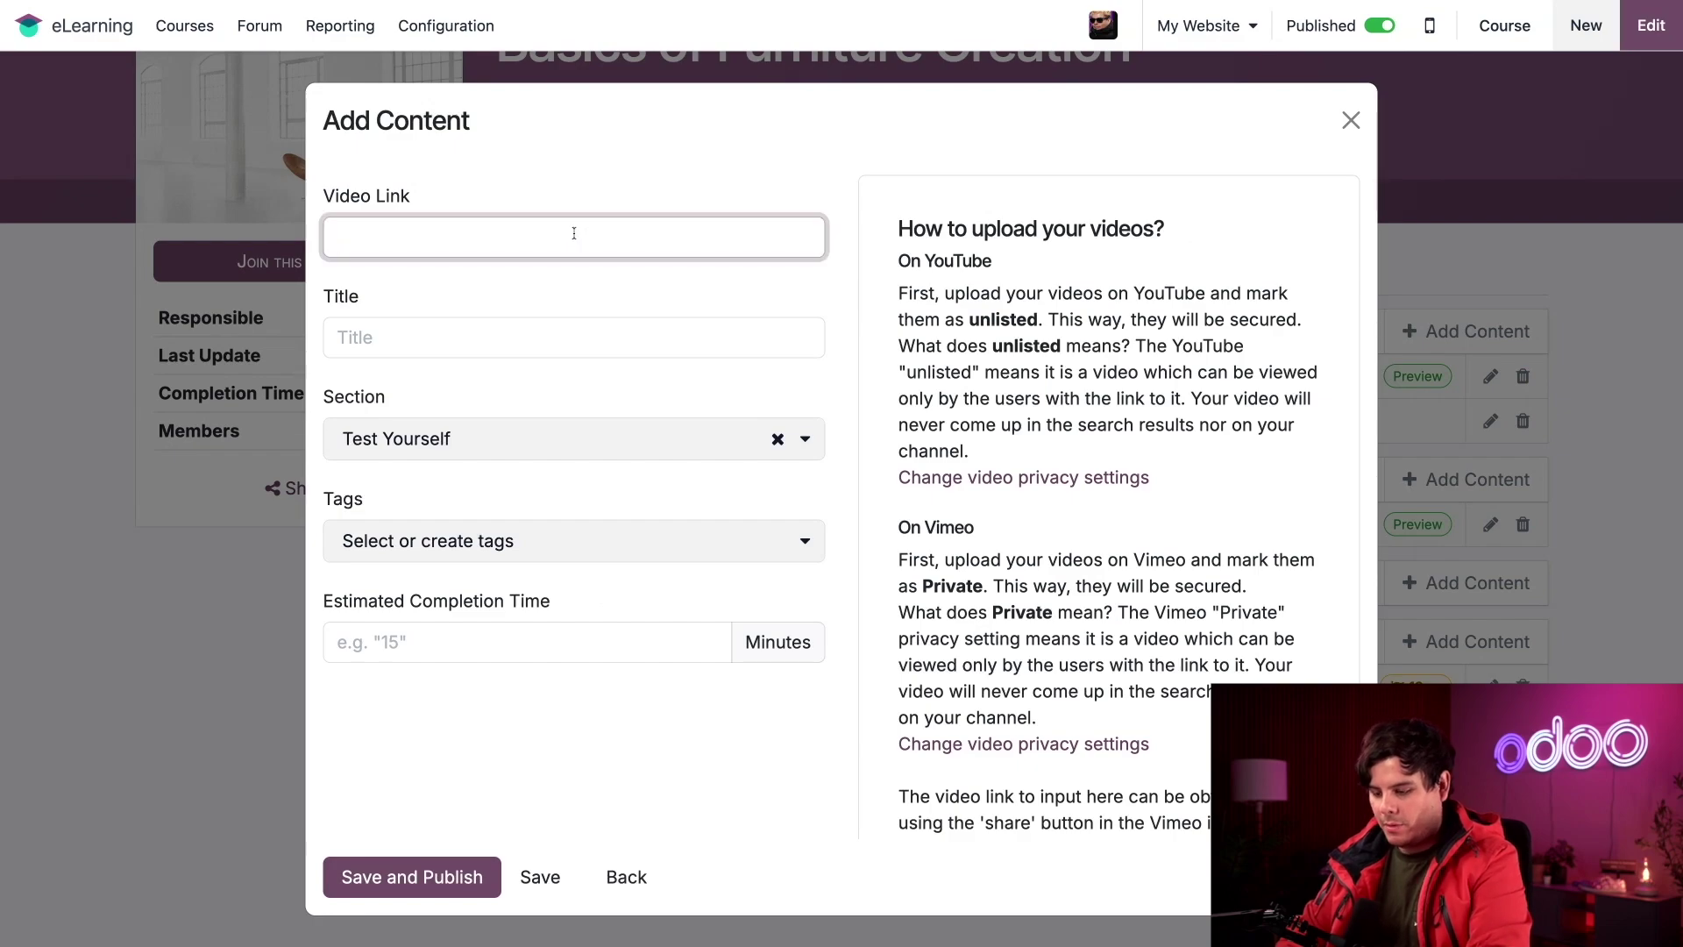
pyautogui.write('https://www.youtube.com/watch?v=vYsVnbnpnHo')
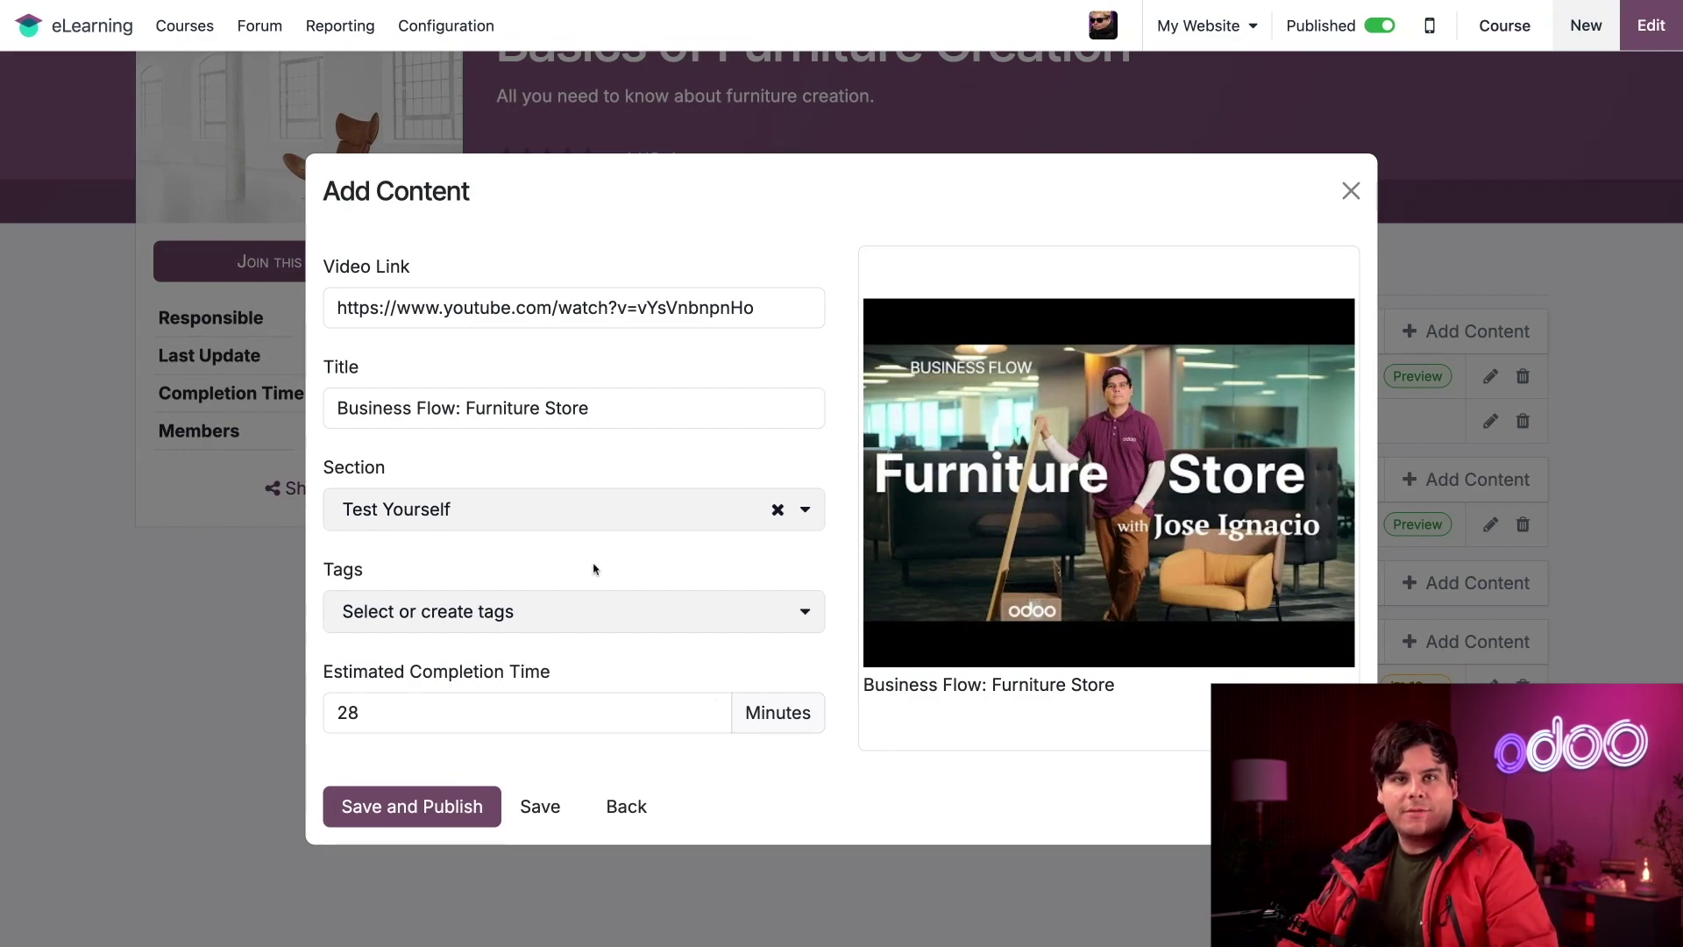
# Assign the video to the Business Case section, tag it Theory, then save and publish it.
pyautogui.click(623, 521)
pyautogui.click(466, 615)
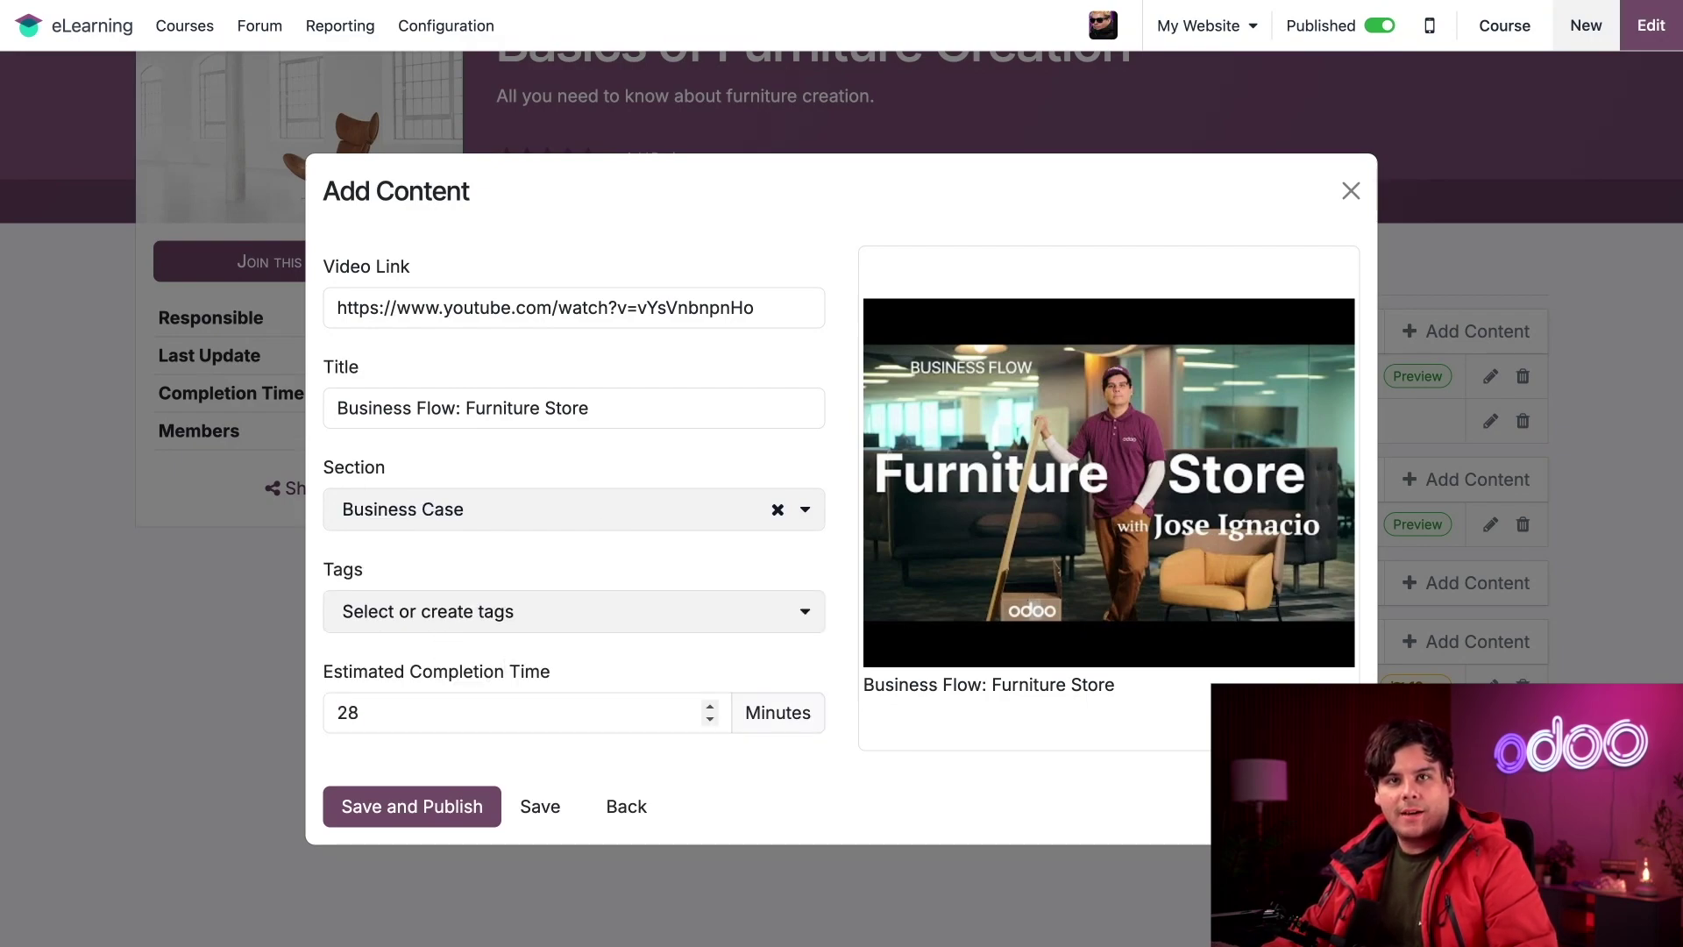
pyautogui.click(535, 630)
pyautogui.click(441, 538)
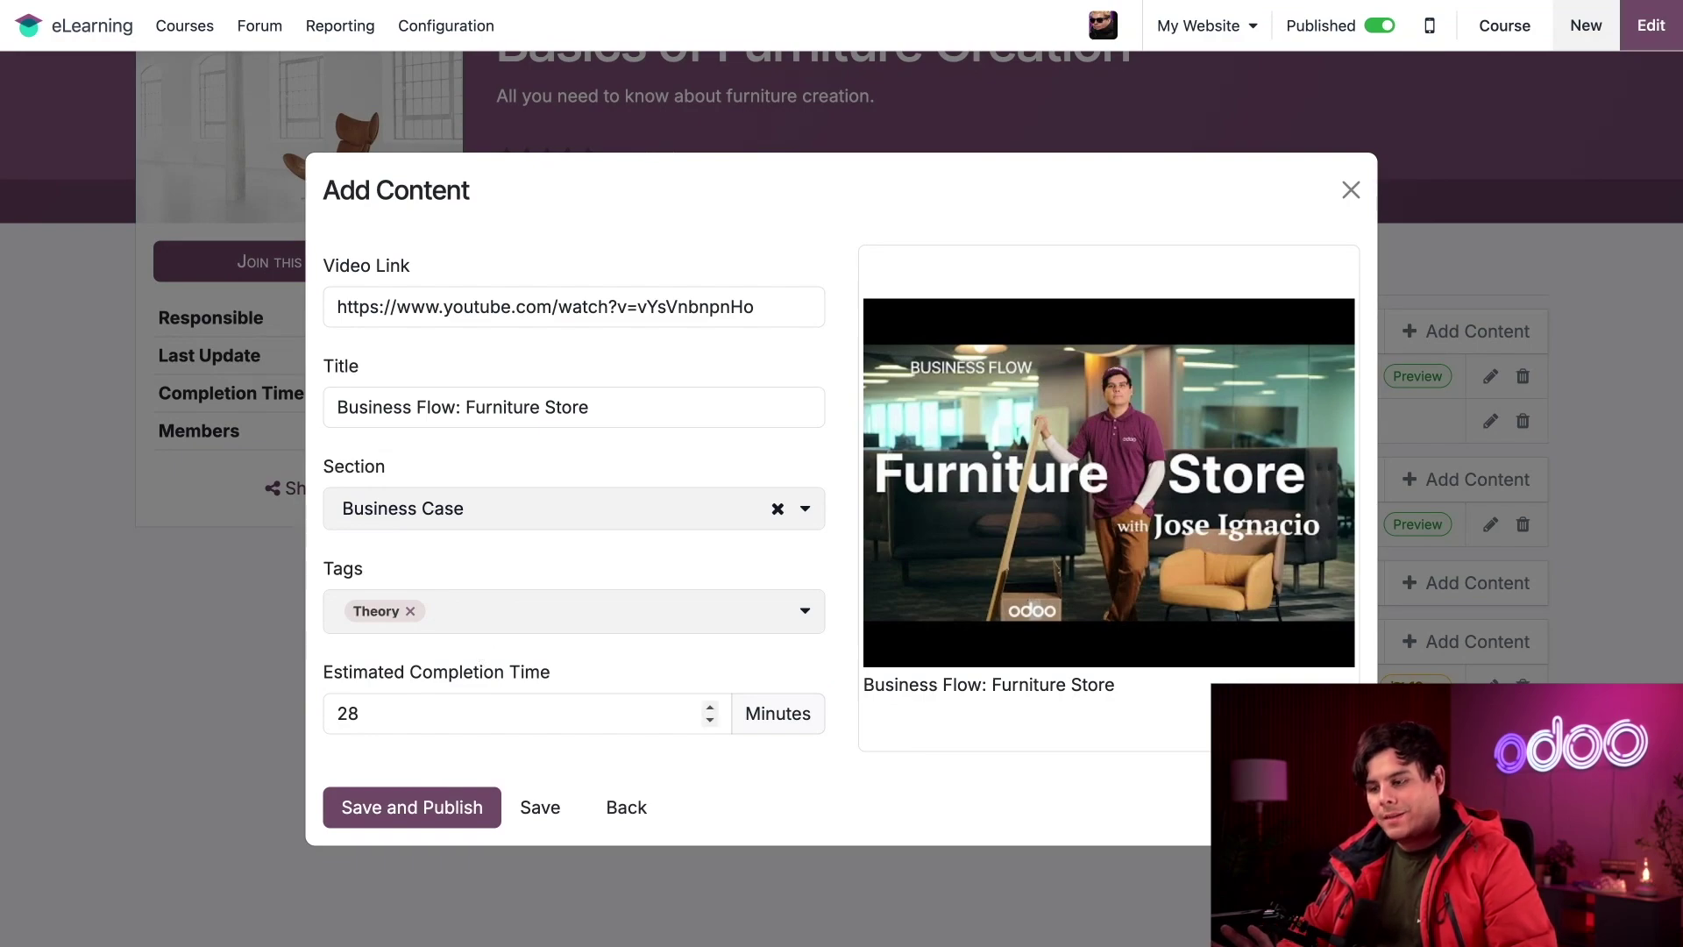
pyautogui.click(389, 807)
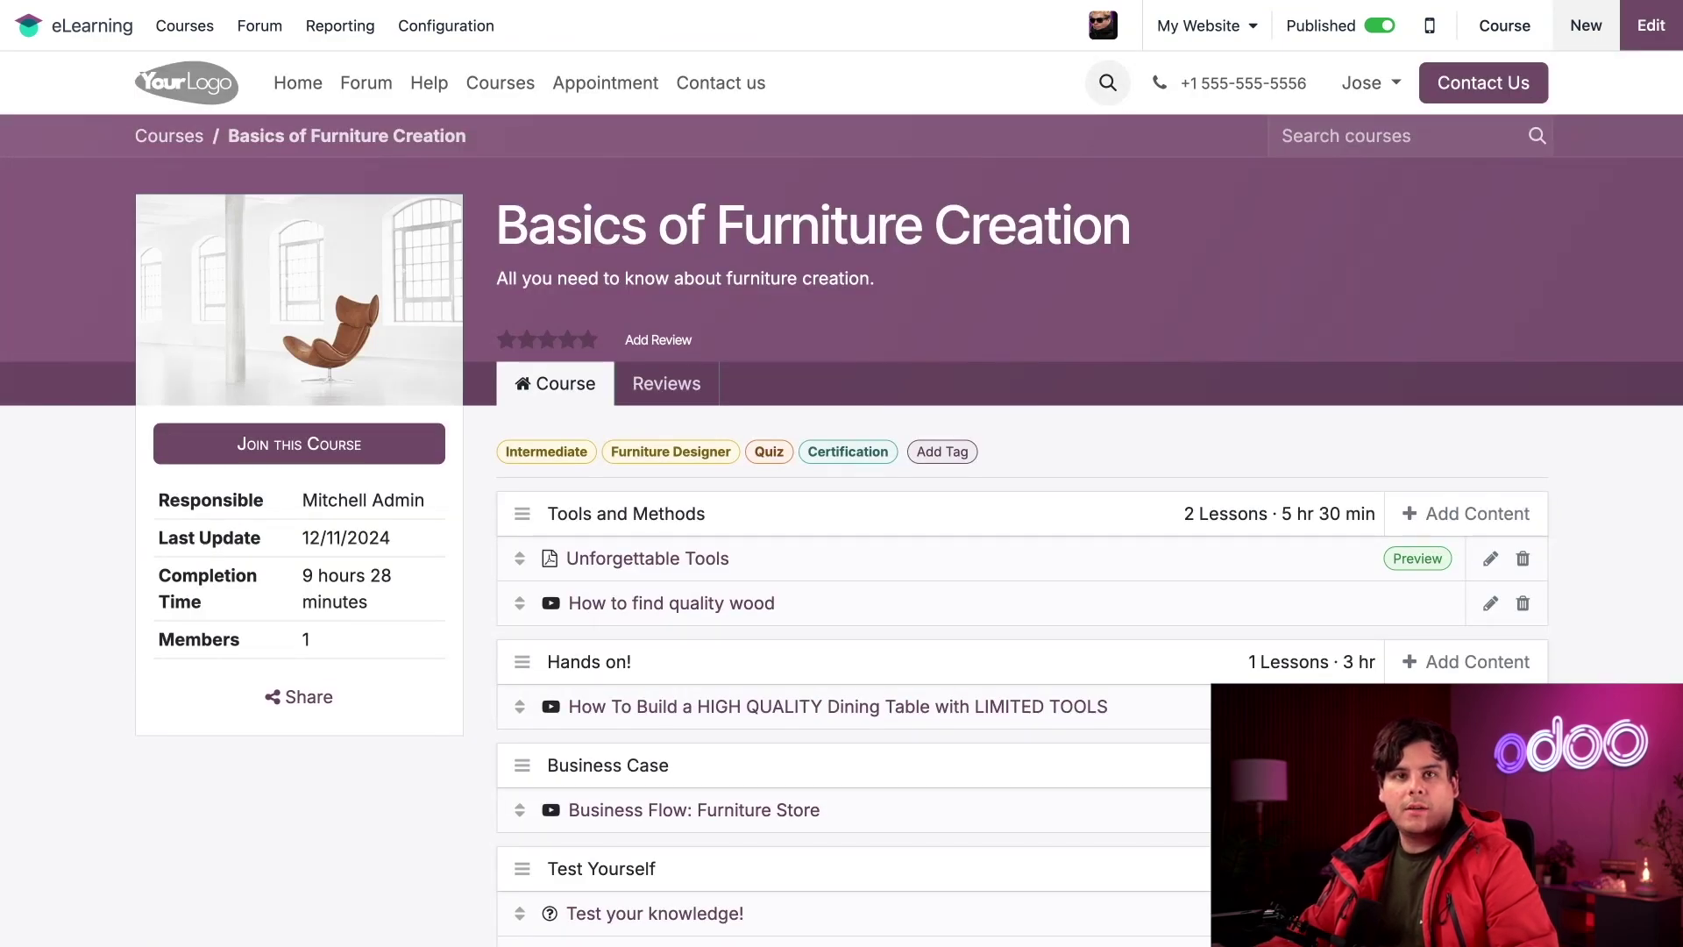
pyautogui.scroll(-3, 639, 646)
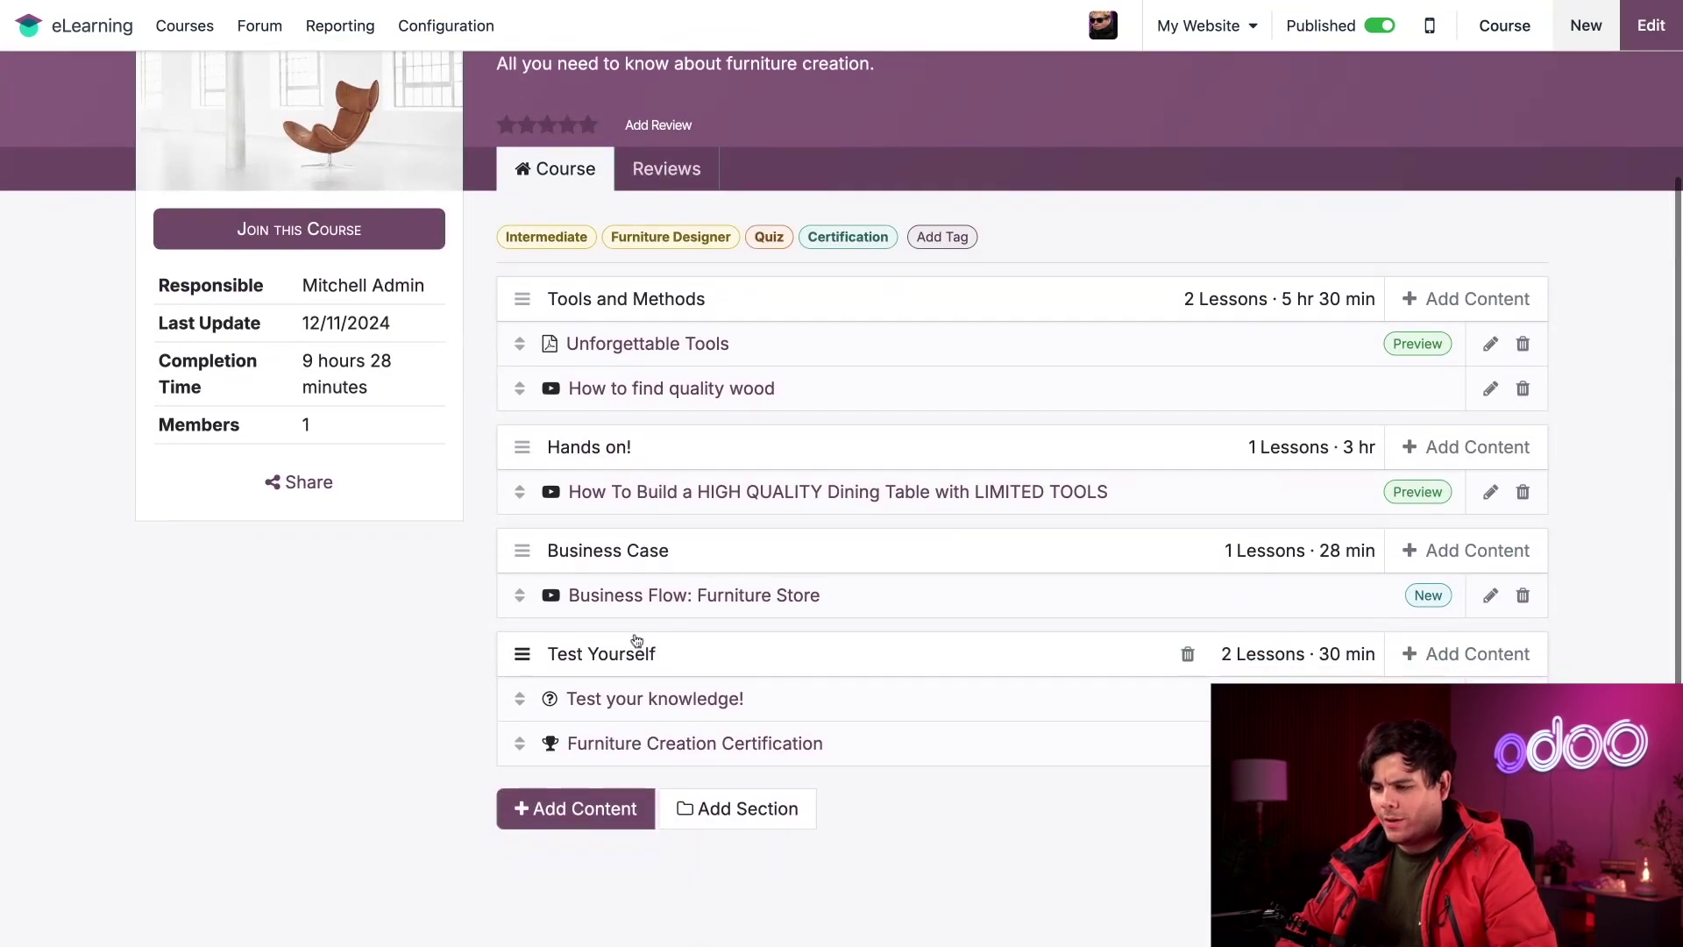
pyautogui.scroll(1, 844, 549)
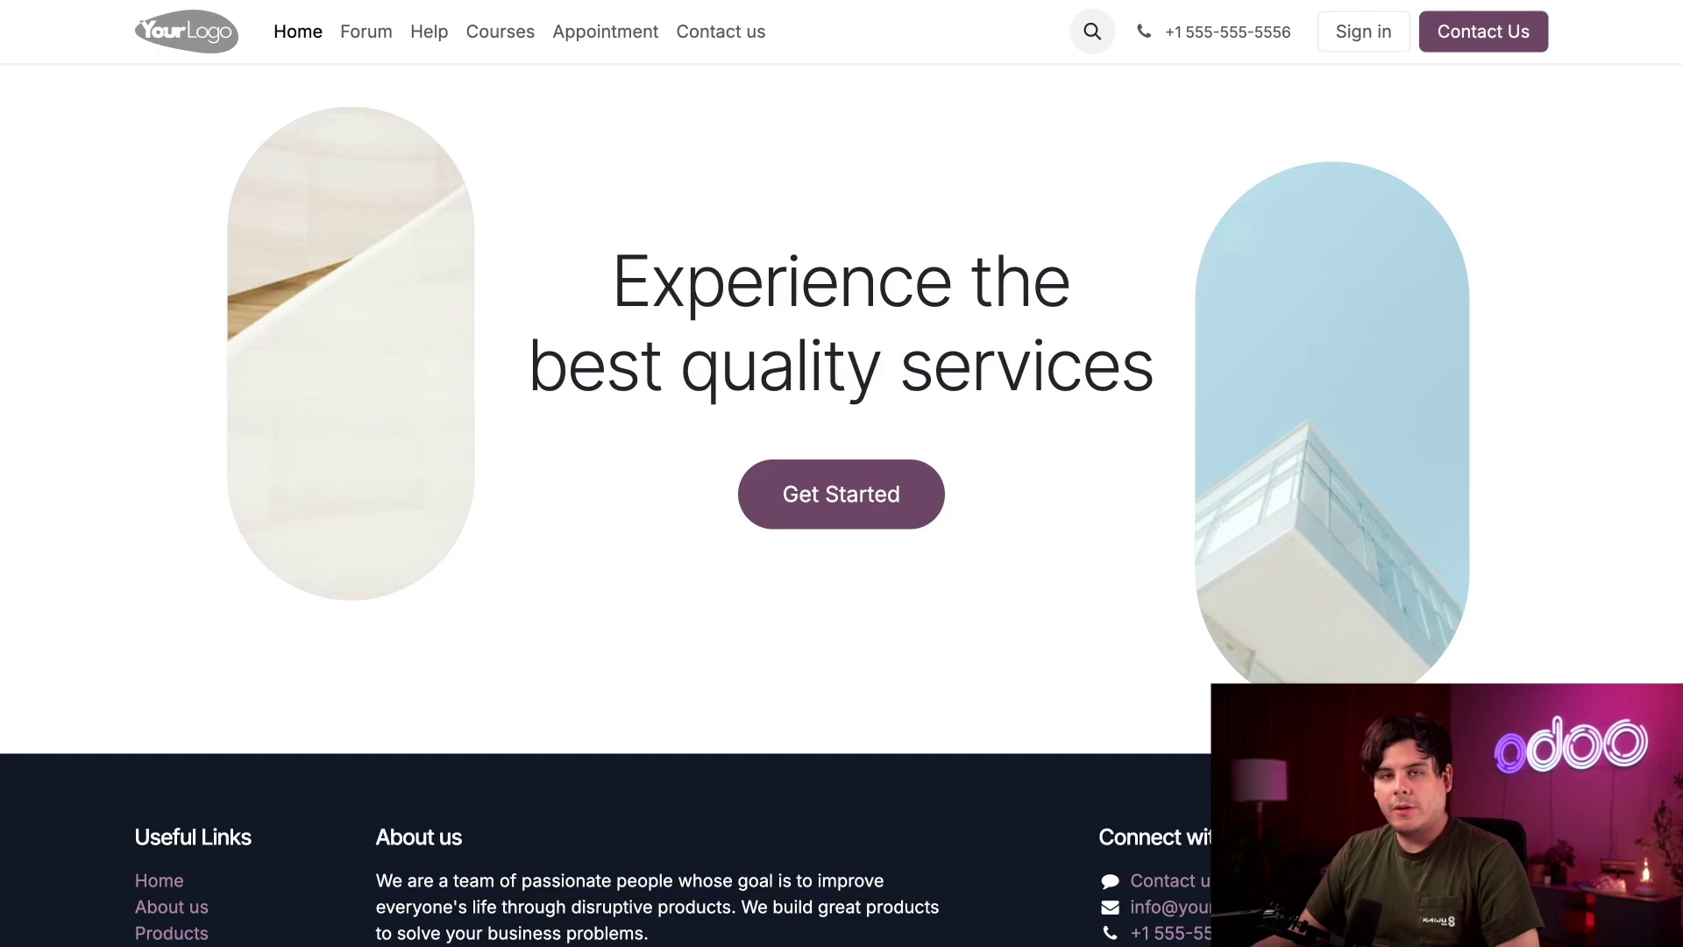
# View the public website's Help page and the Courses page with its most popular courses.
pyautogui.click(433, 38)
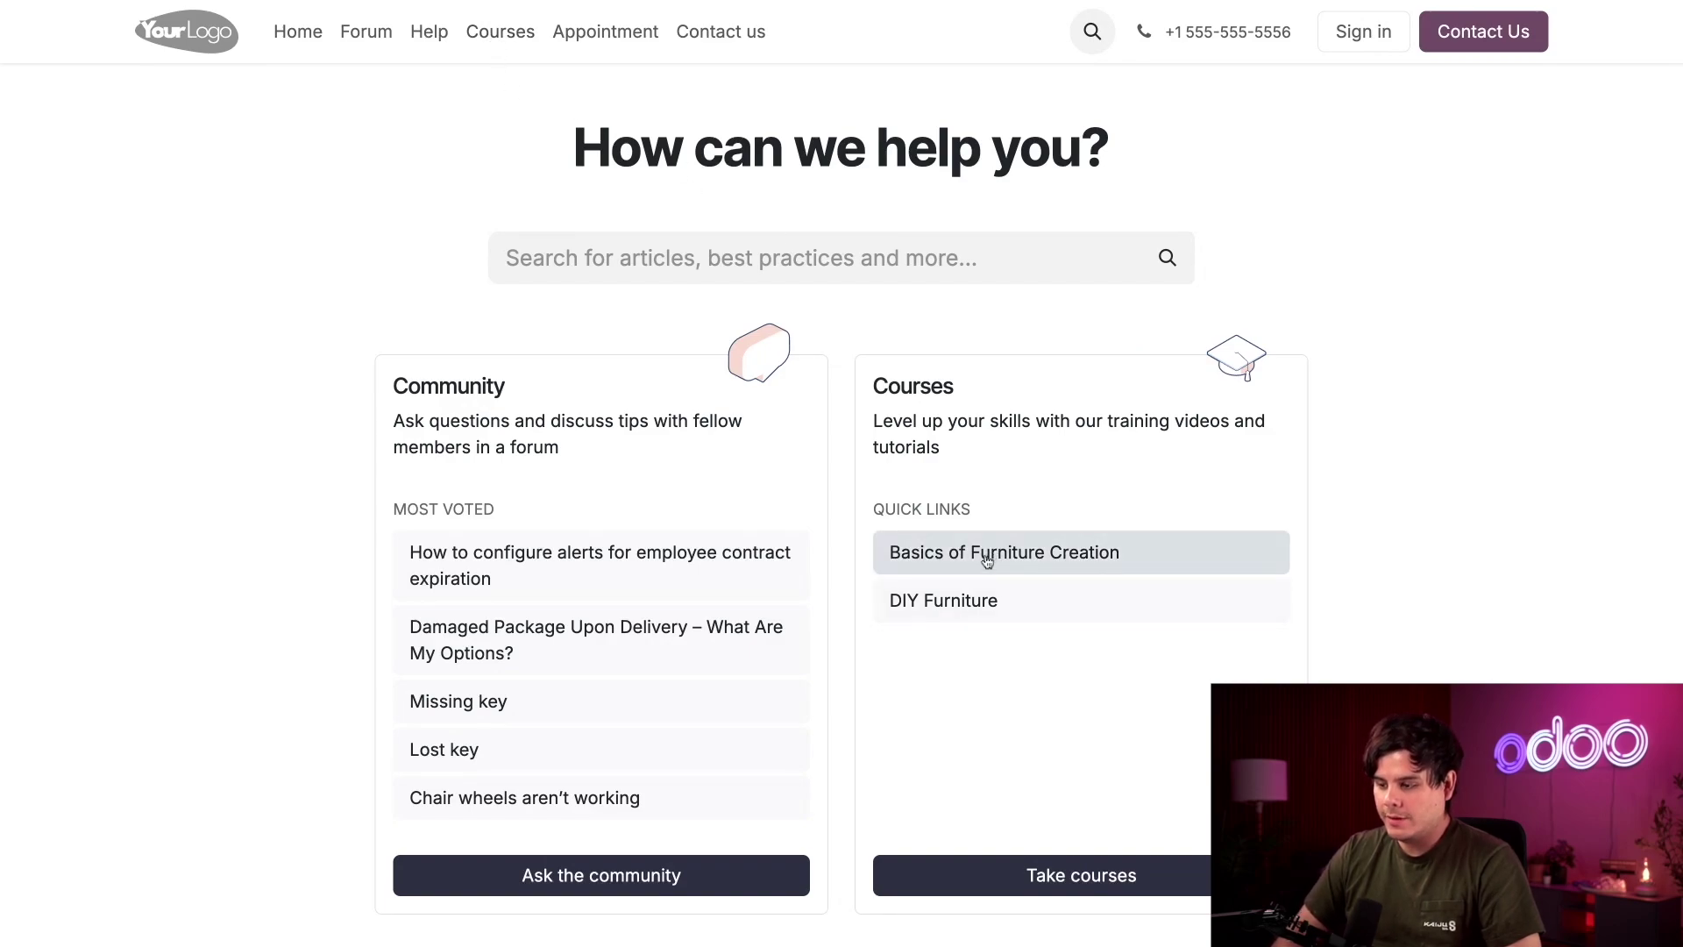
pyautogui.click(491, 32)
pyautogui.scroll(-2, 473, 482)
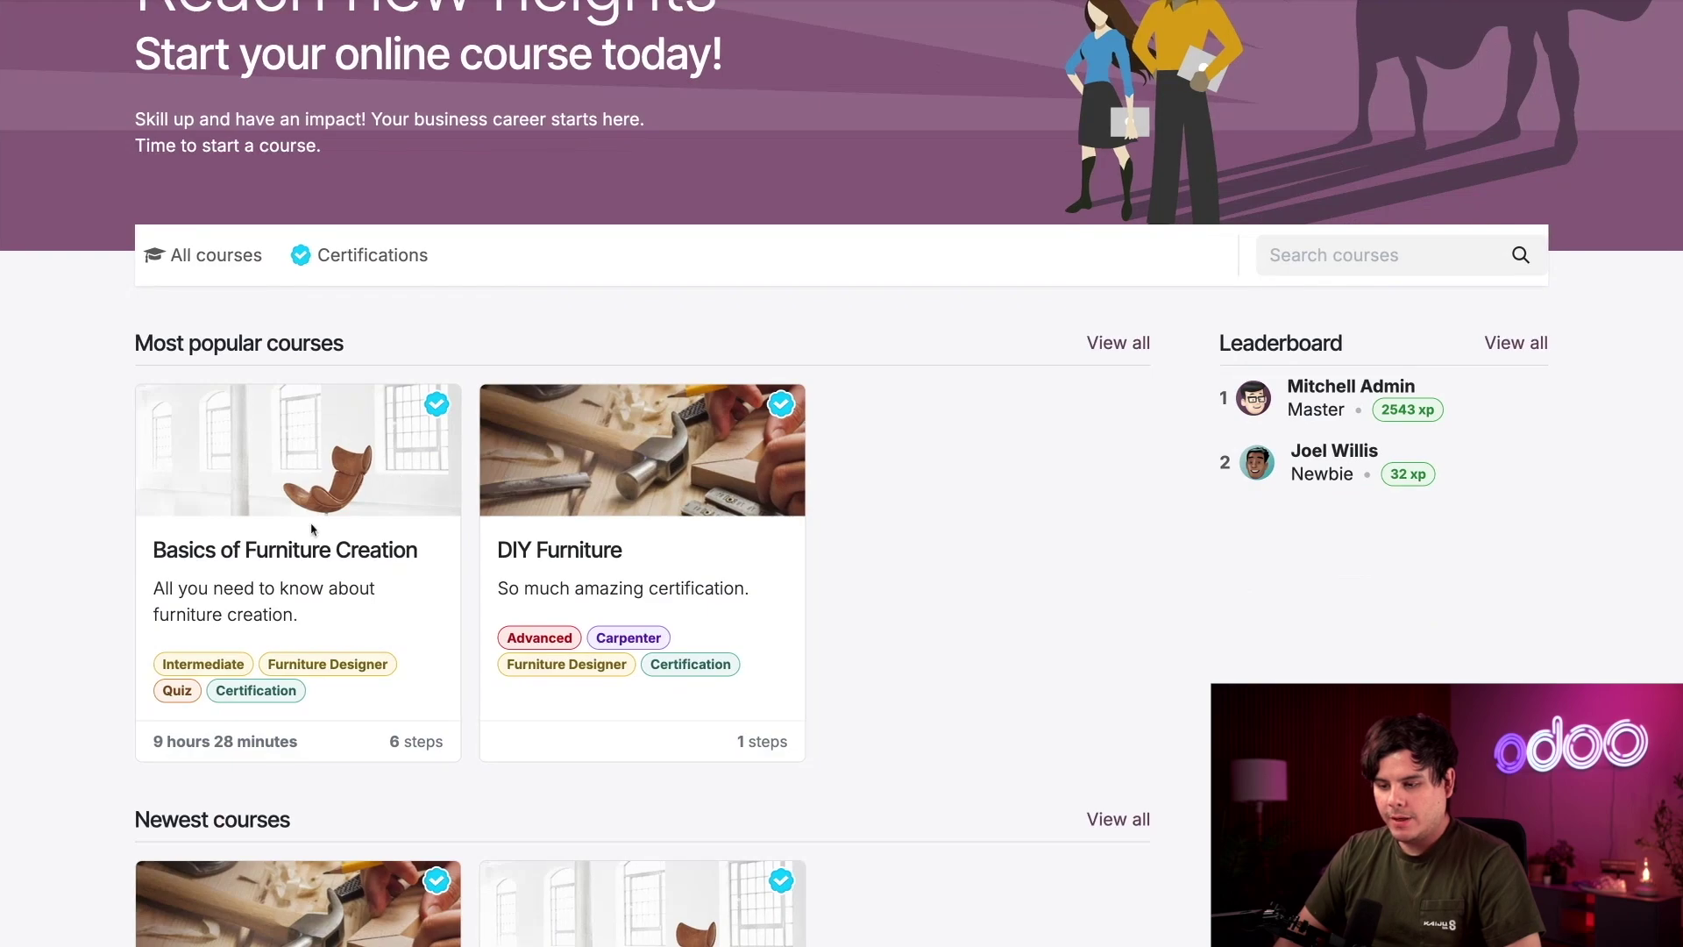
# Open the Basics of Furniture Creation course page and review its sections and lessons.
pyautogui.click(324, 483)
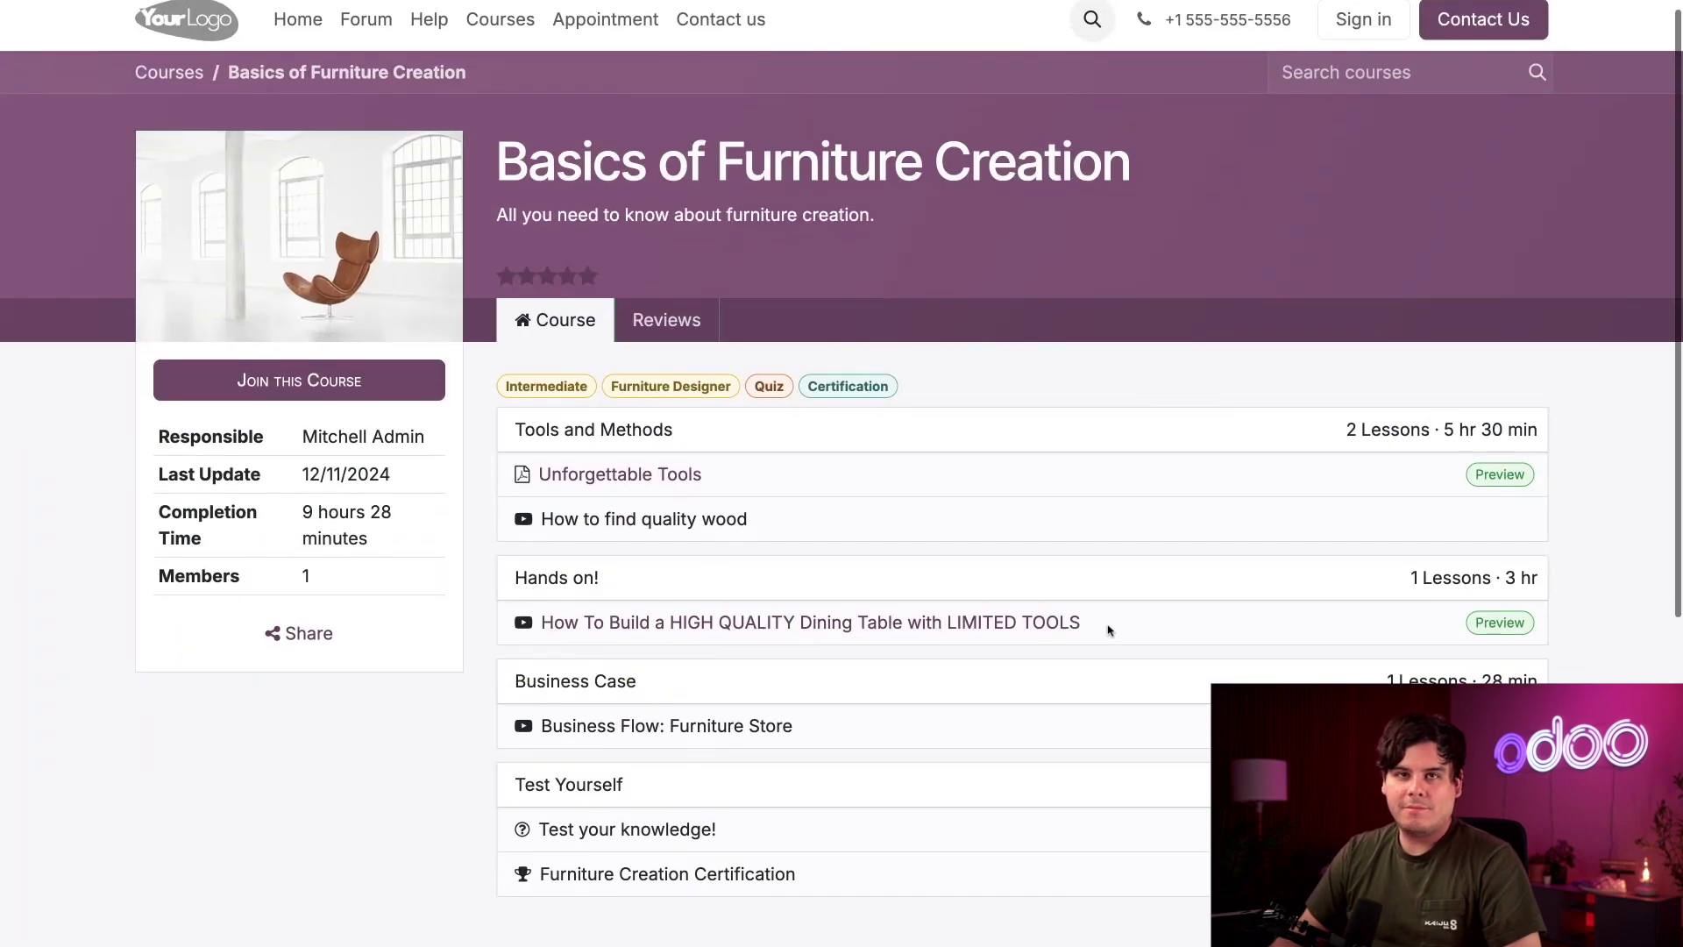
pyautogui.scroll(-1, 1108, 629)
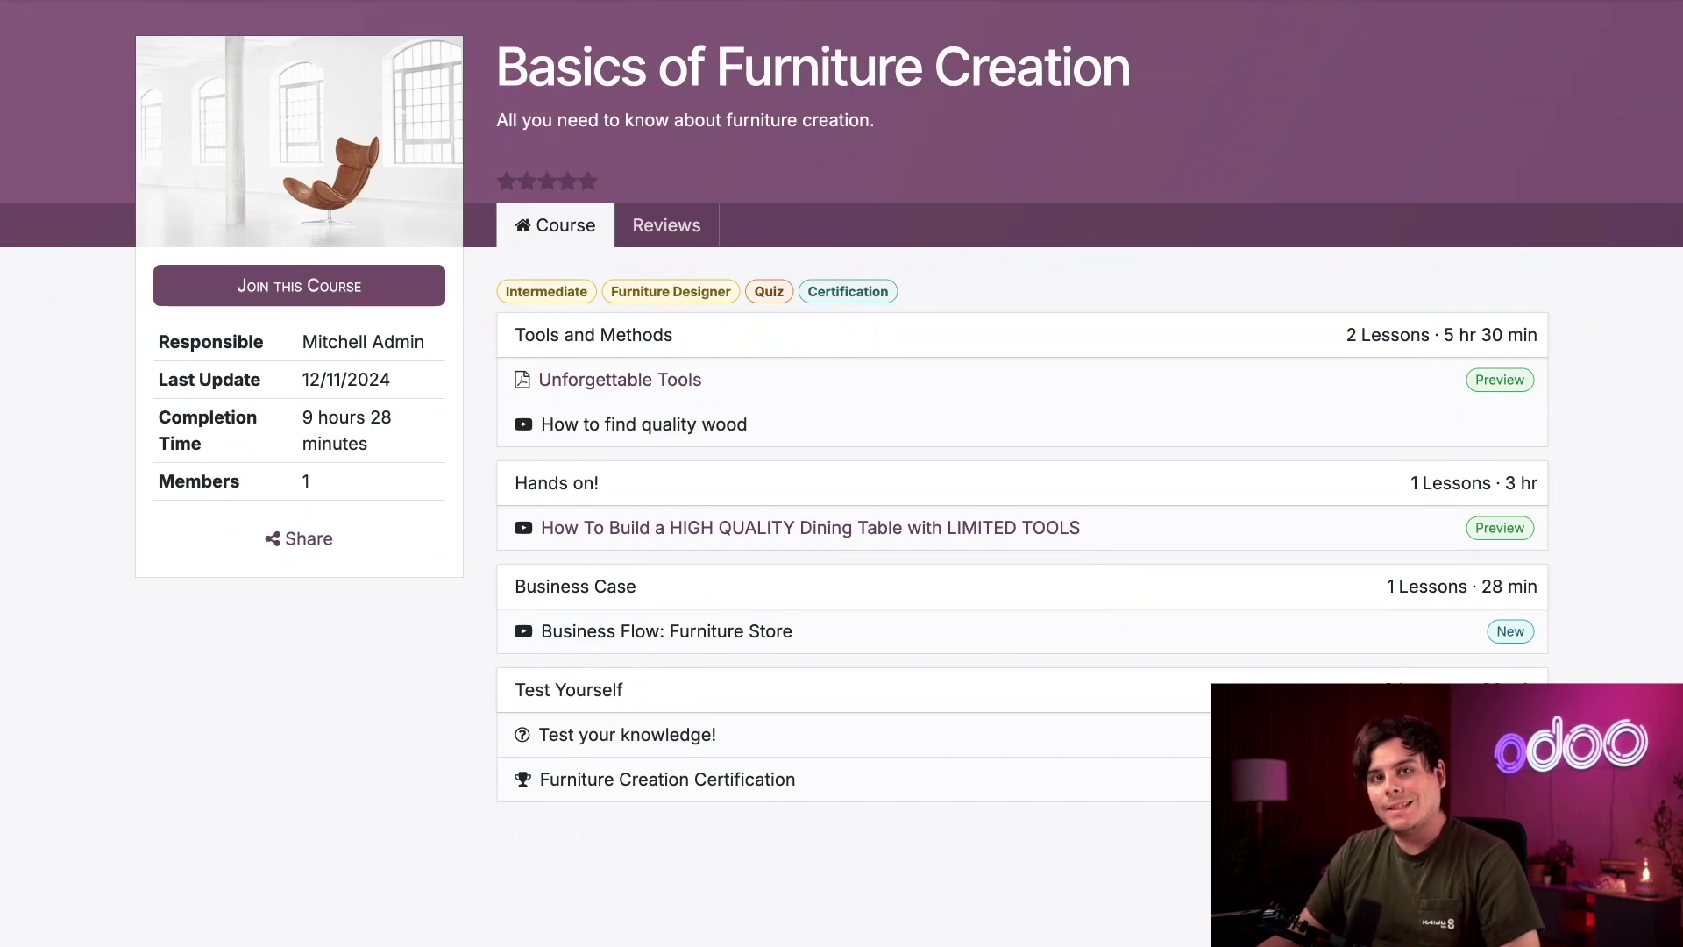
pyautogui.scroll(1, 567, 491)
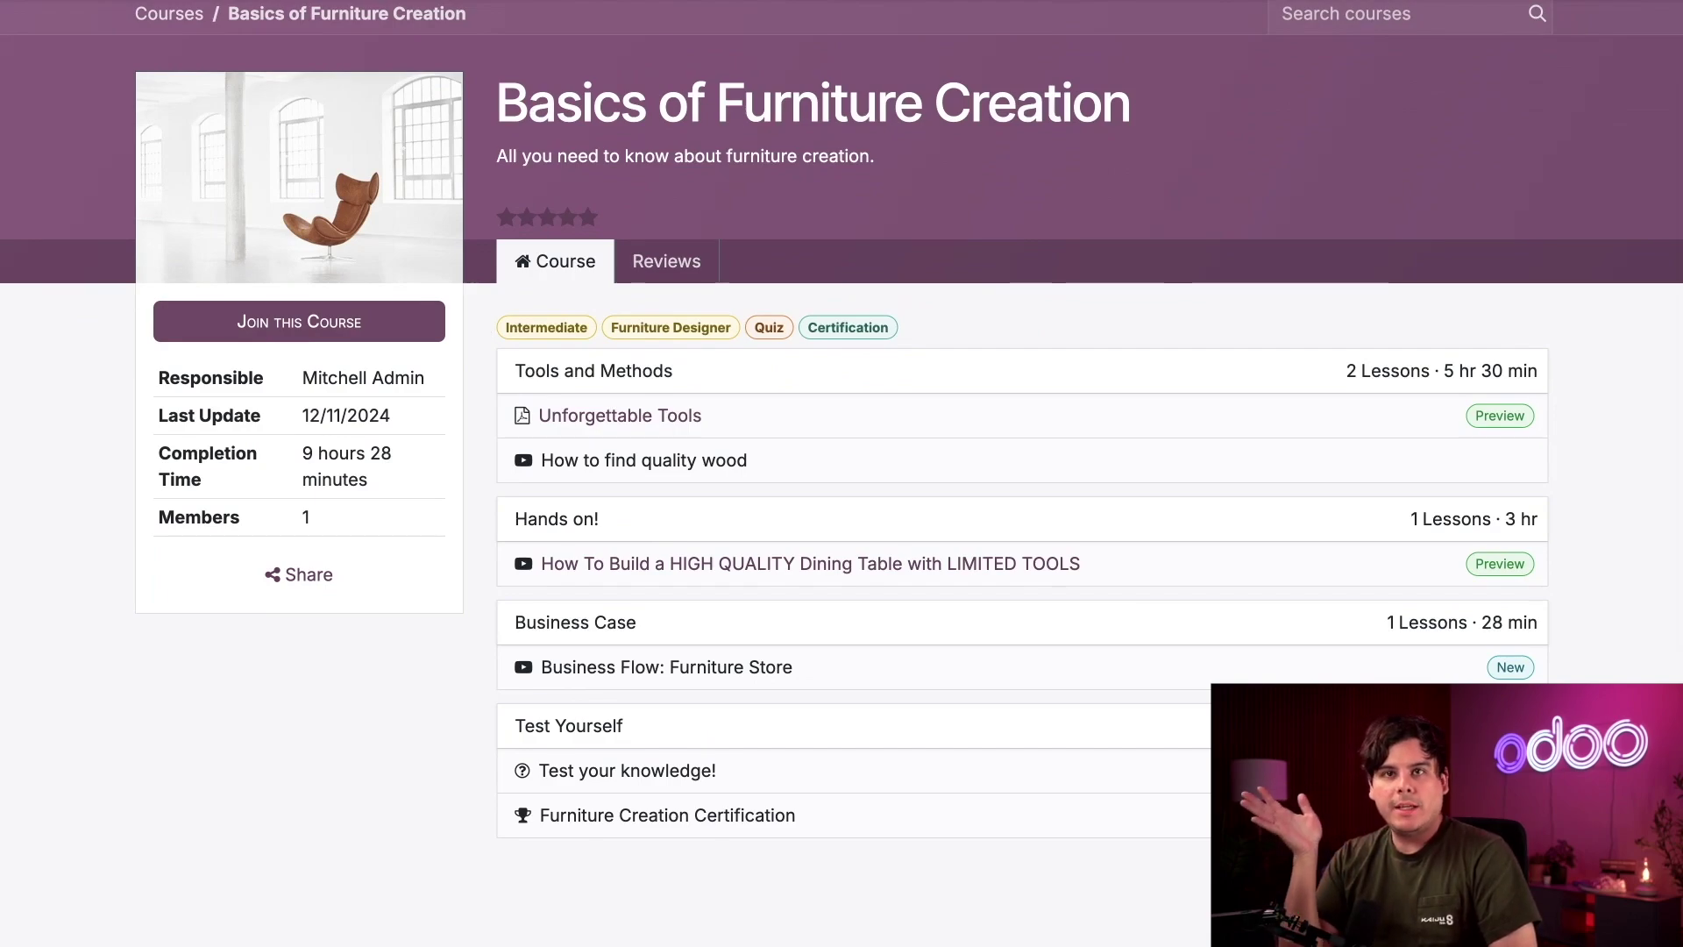
pyautogui.click(391, 339)
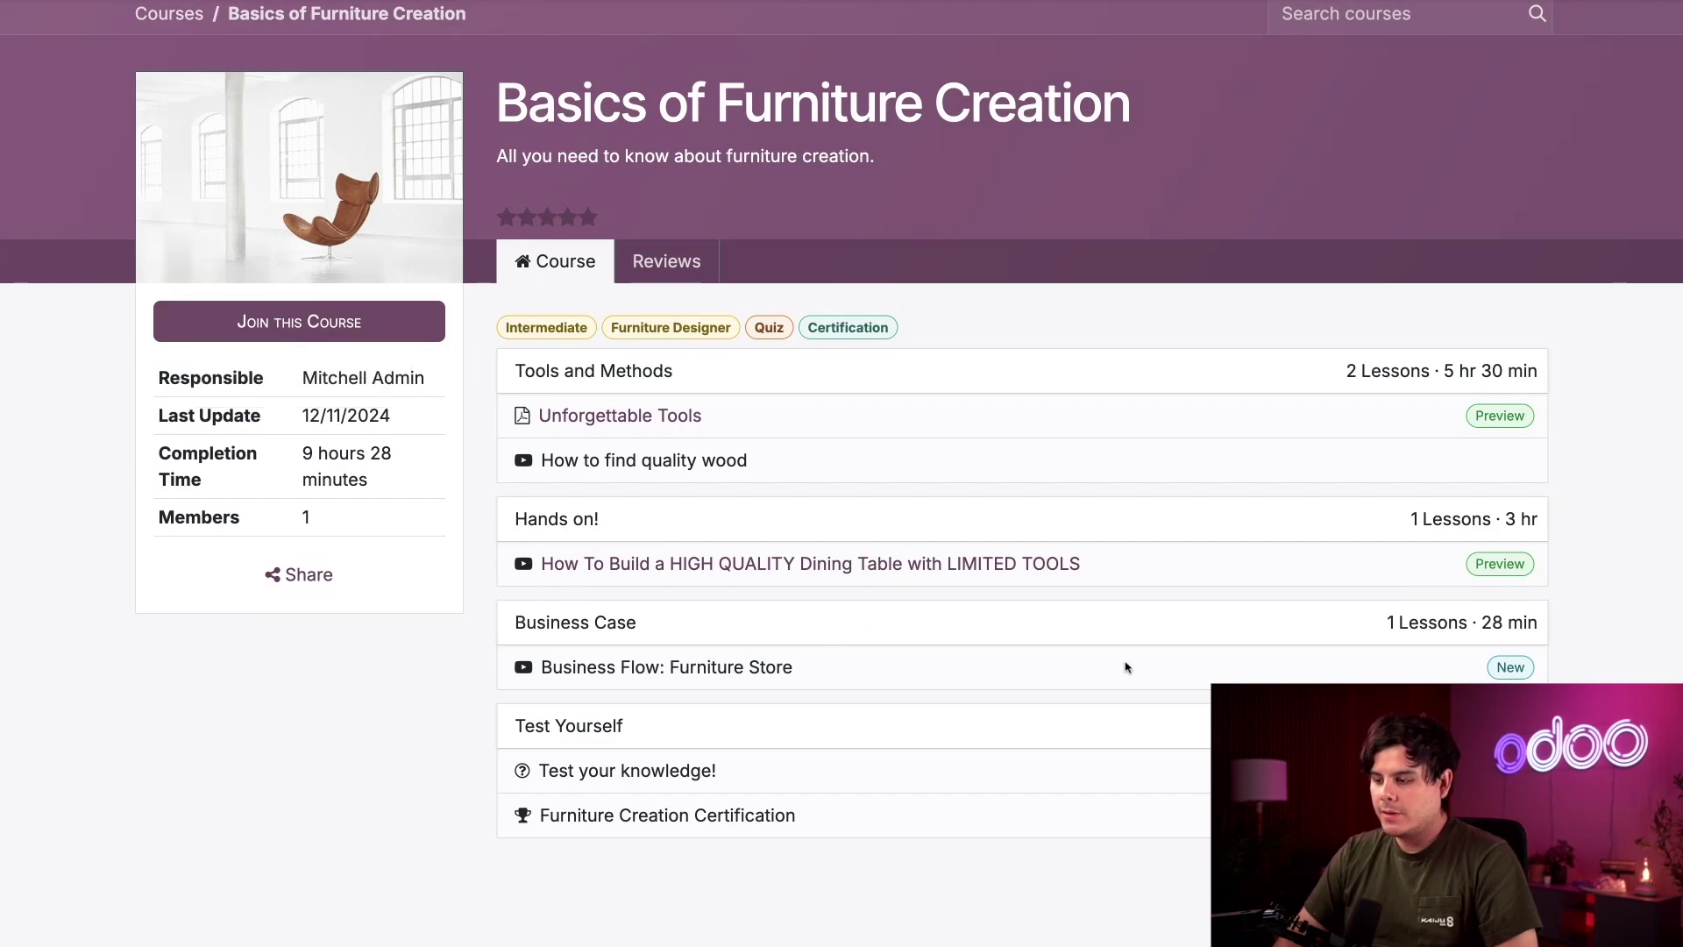
# Preview the Hands on! dining table video lesson and expand the Business Case and Tools and Methods sections in the lesson list.
pyautogui.click(758, 566)
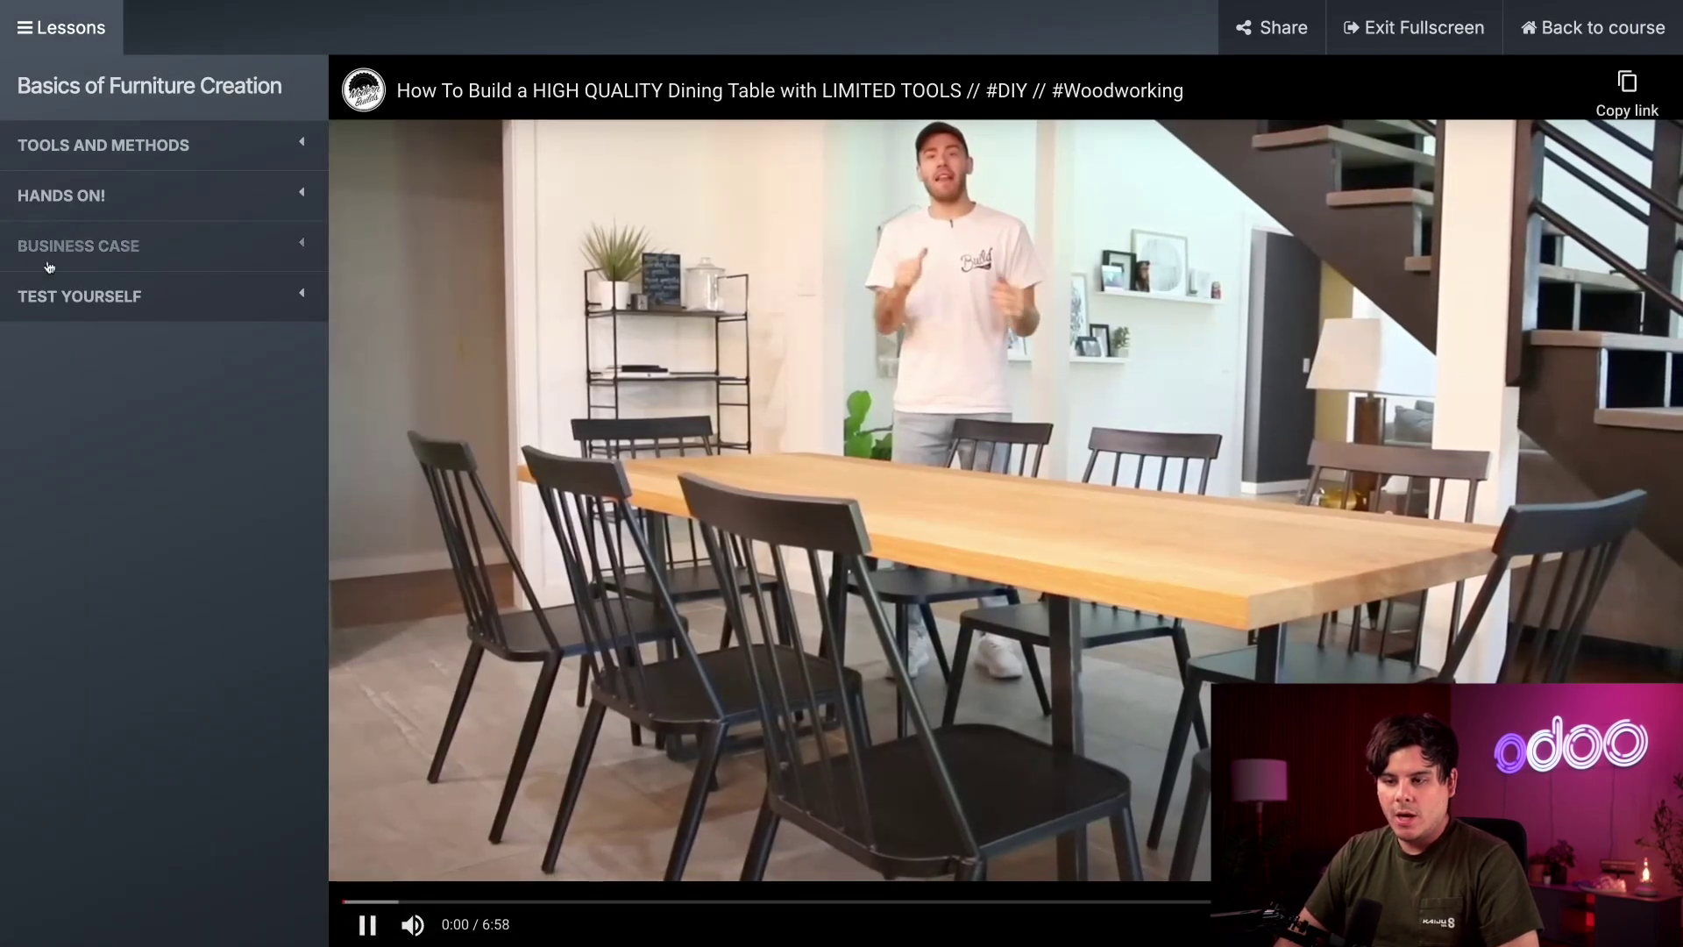
pyautogui.click(49, 263)
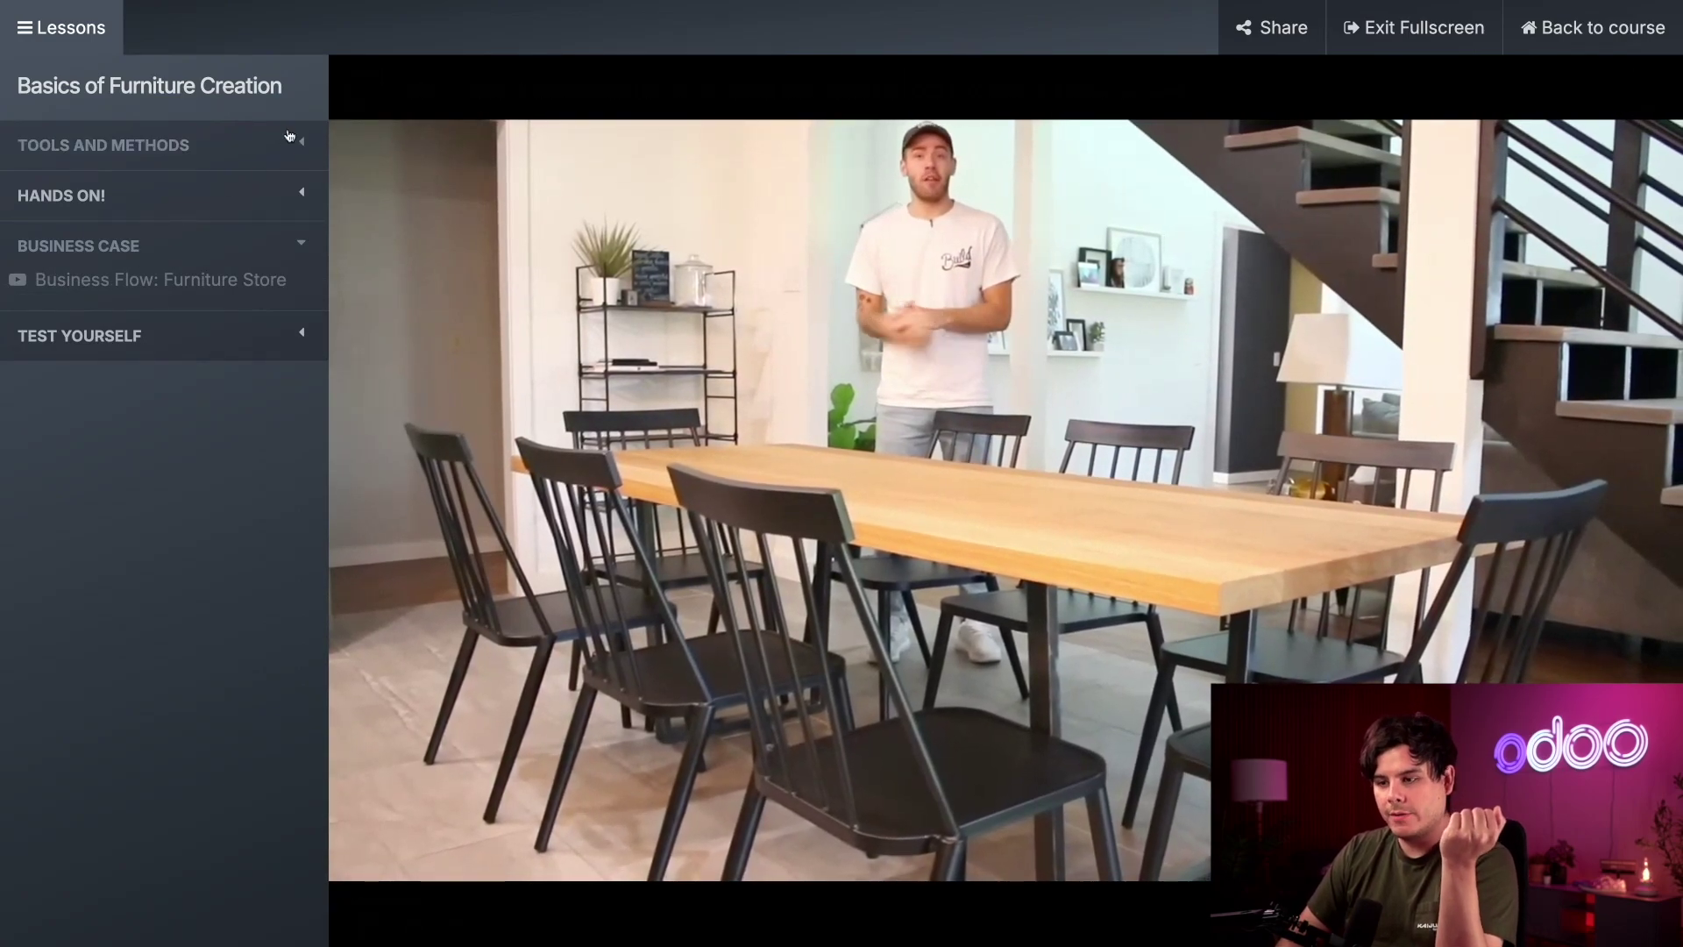
pyautogui.click(290, 138)
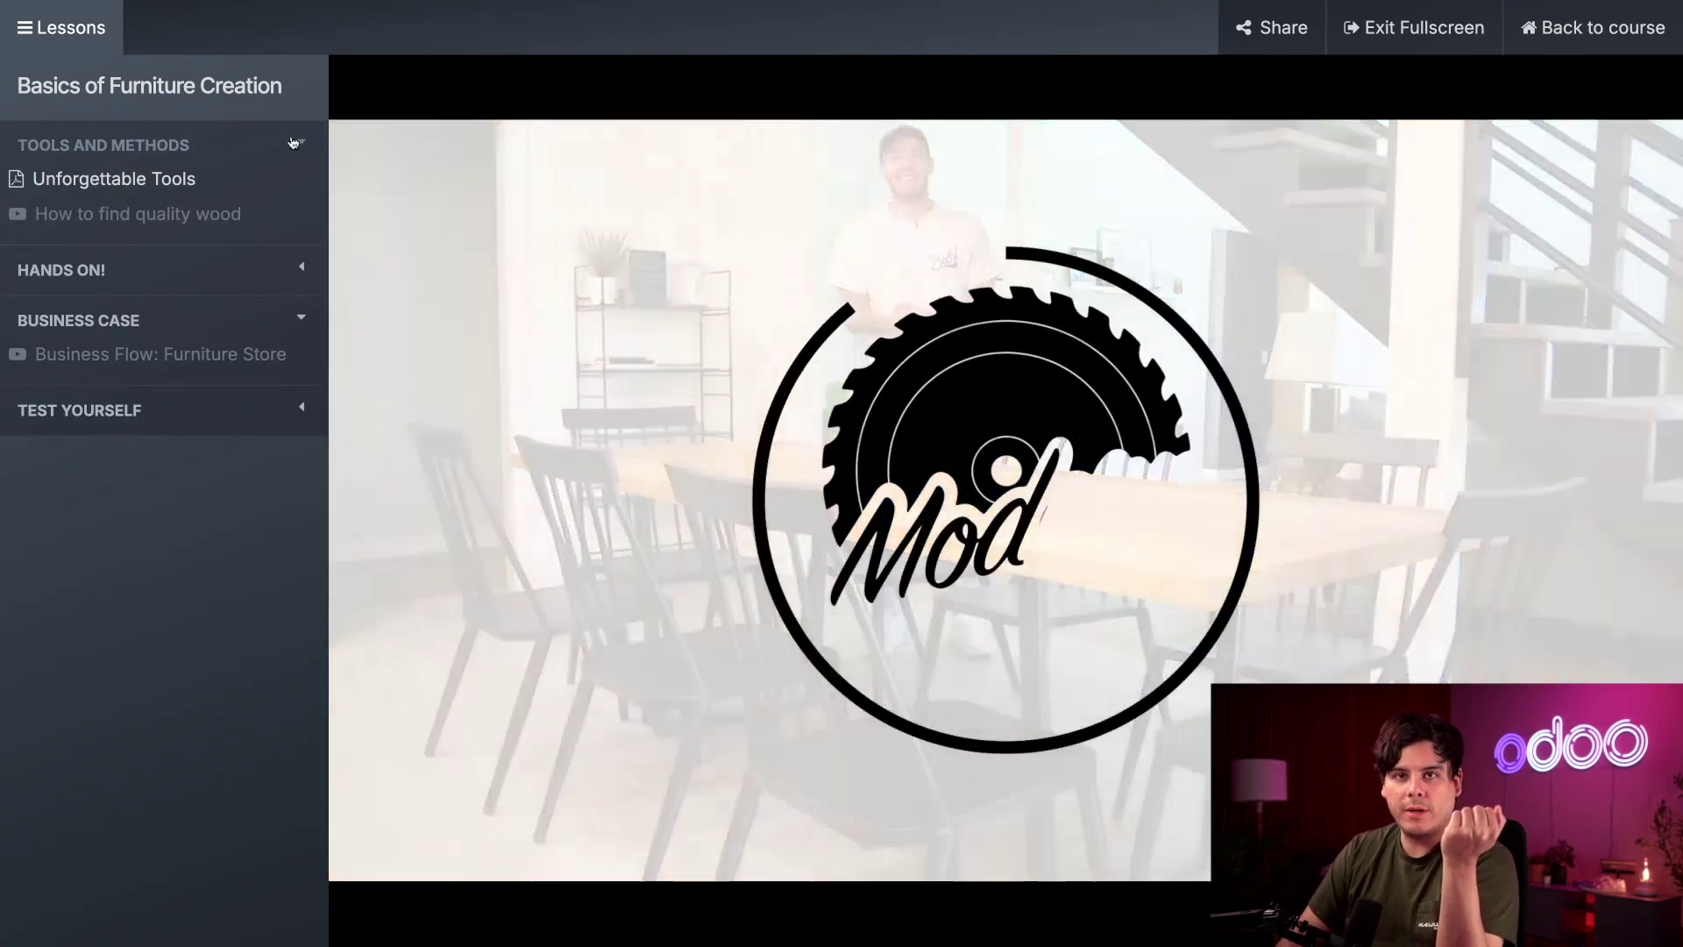